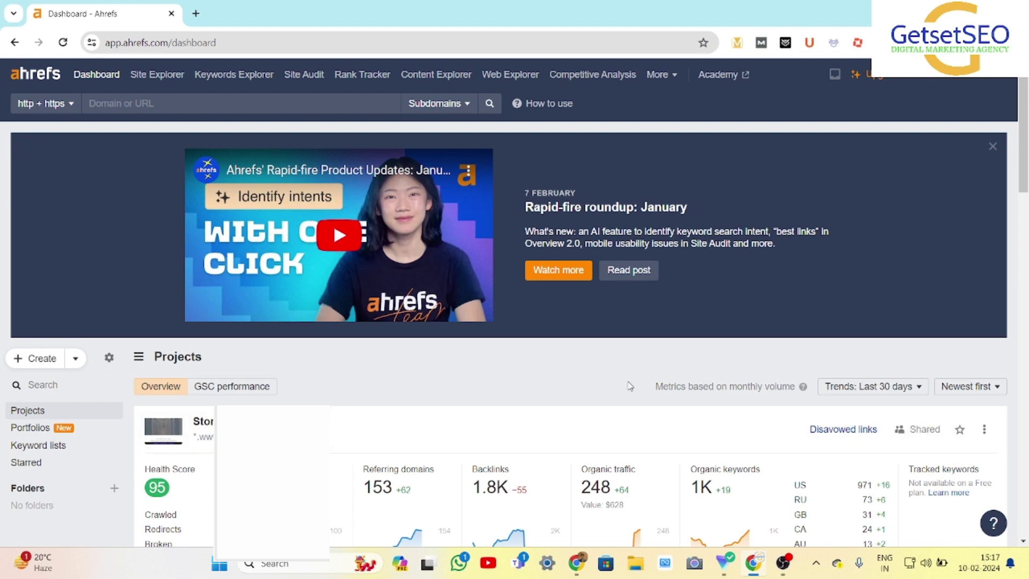
- Open the Site Audit settings of the Storagequarters project
click(294, 75)
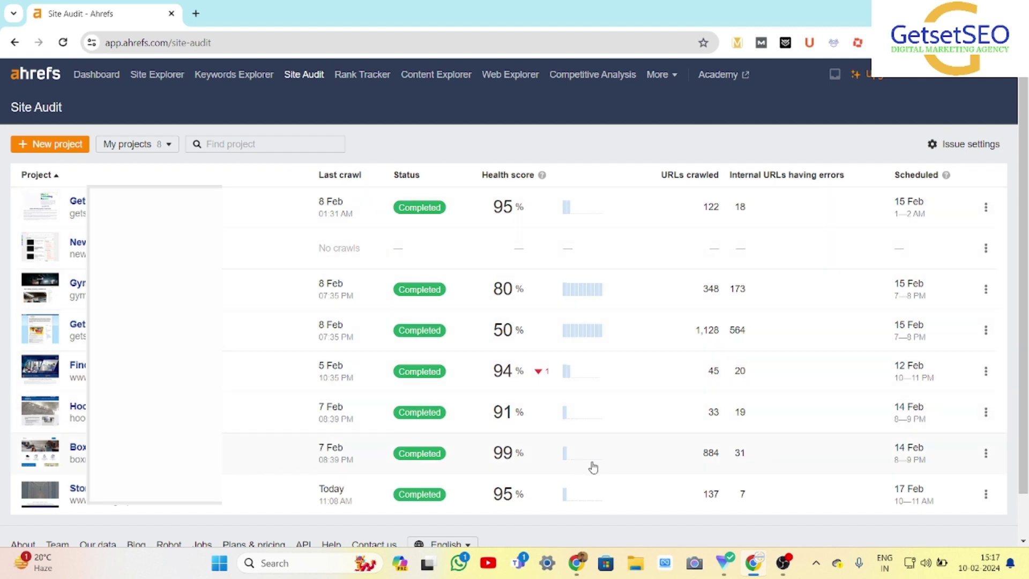
click(986, 500)
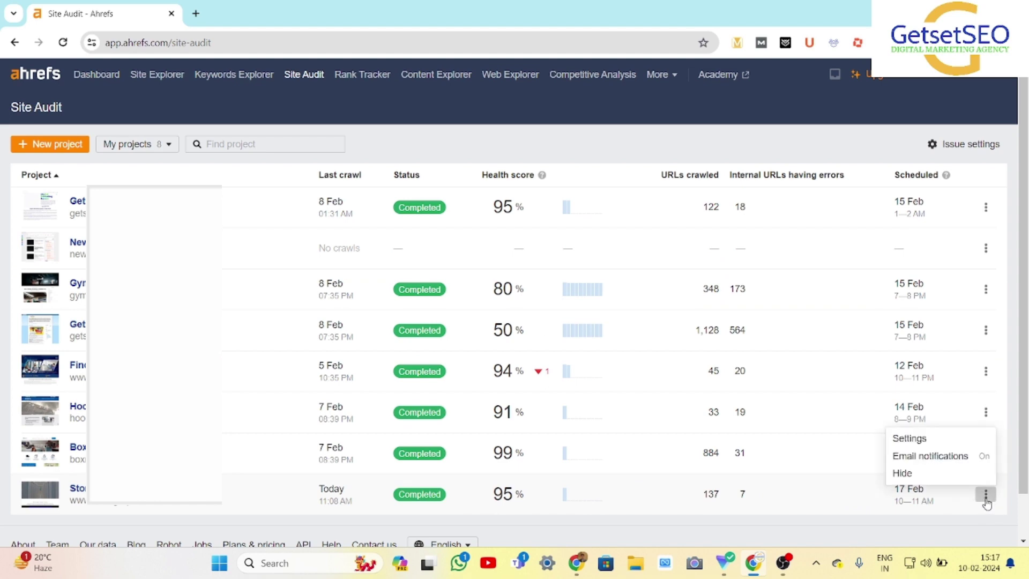
click(921, 440)
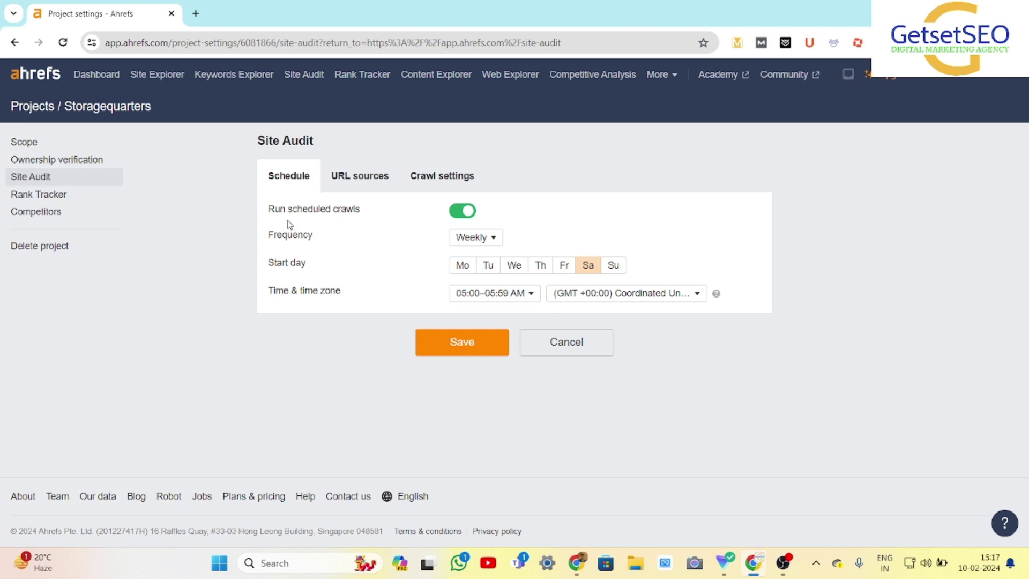
- Review the scheduled crawl options and set the crawl frequency to Daily
drag(268, 211, 363, 218)
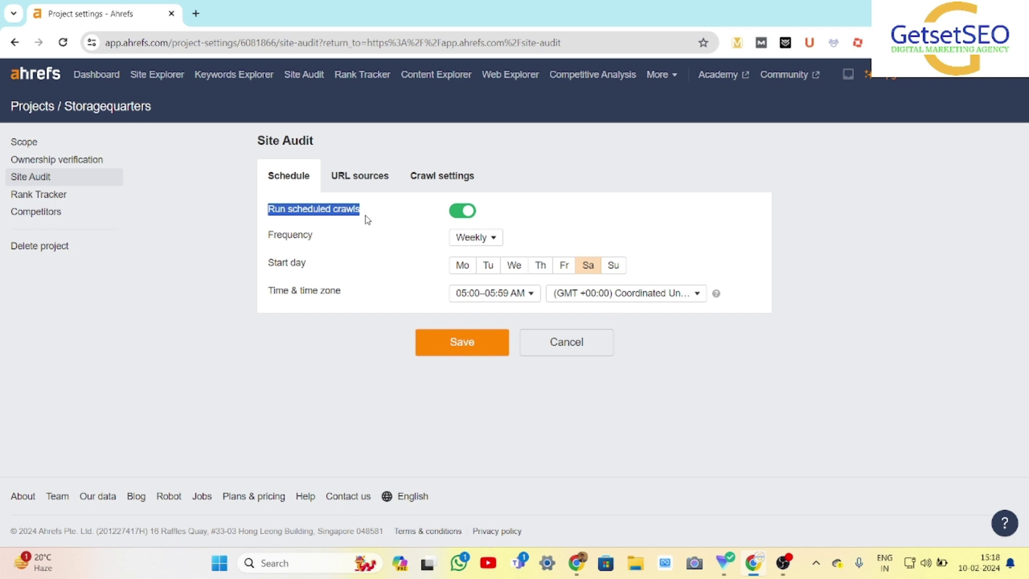
drag(310, 234, 261, 247)
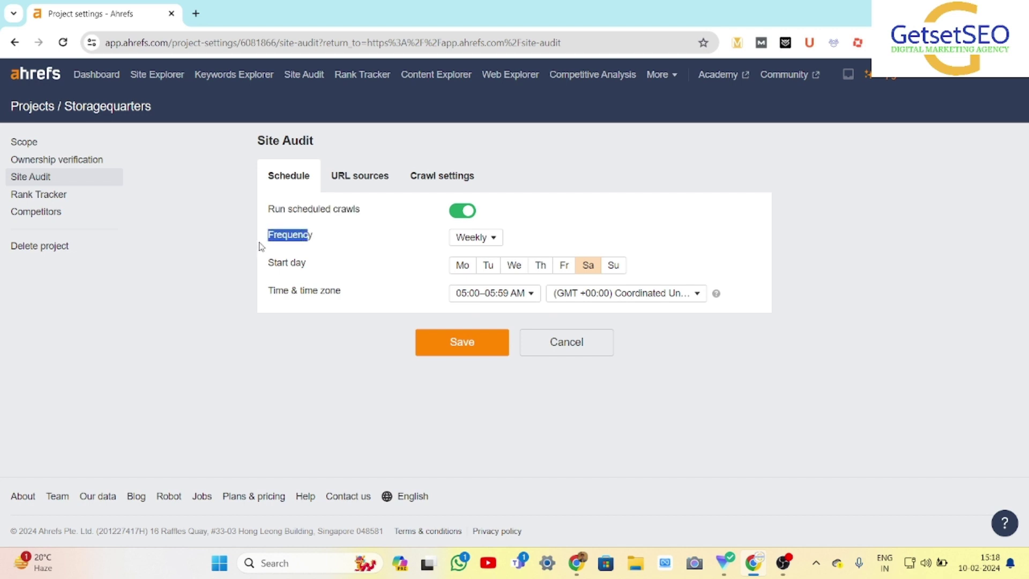
click(332, 235)
click(496, 243)
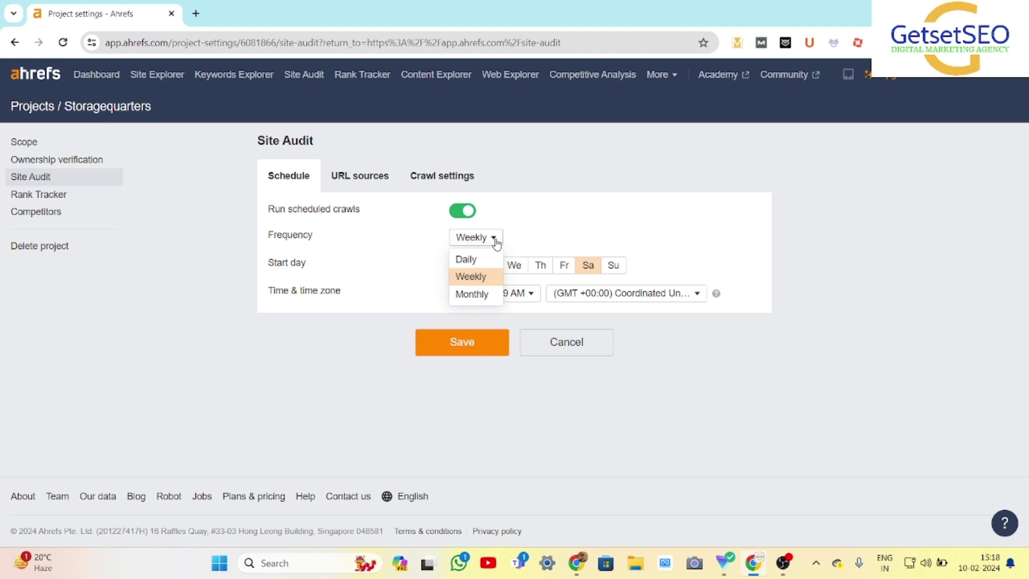
click(468, 259)
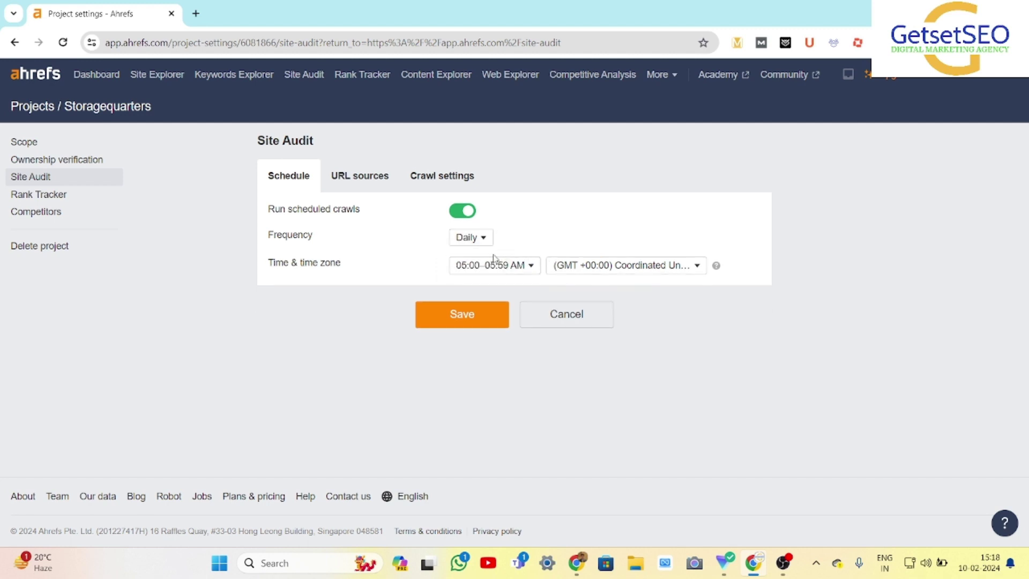
- Set the crawl frequency to Monthly with day 6 as the start day of each month
click(484, 240)
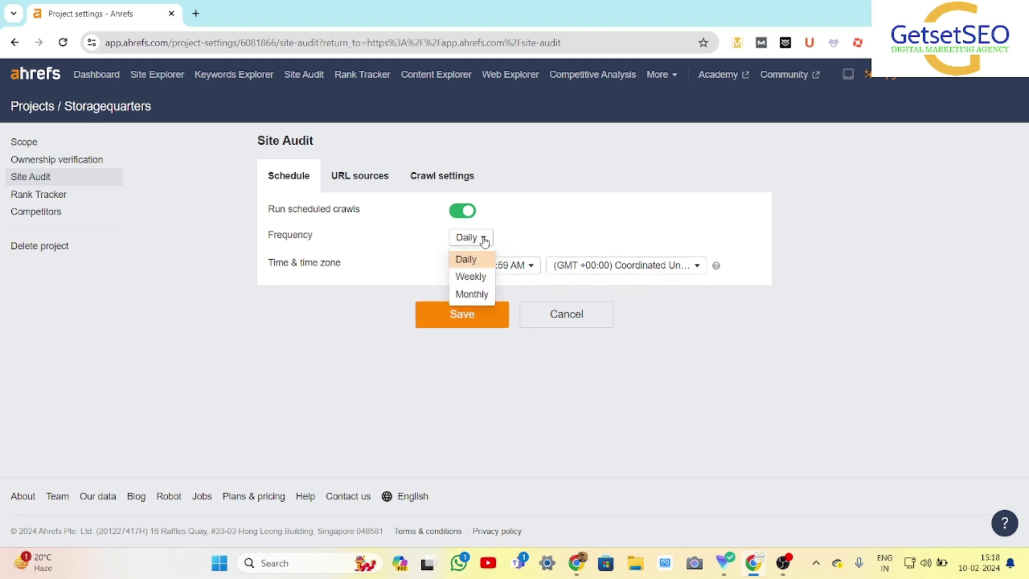
click(478, 295)
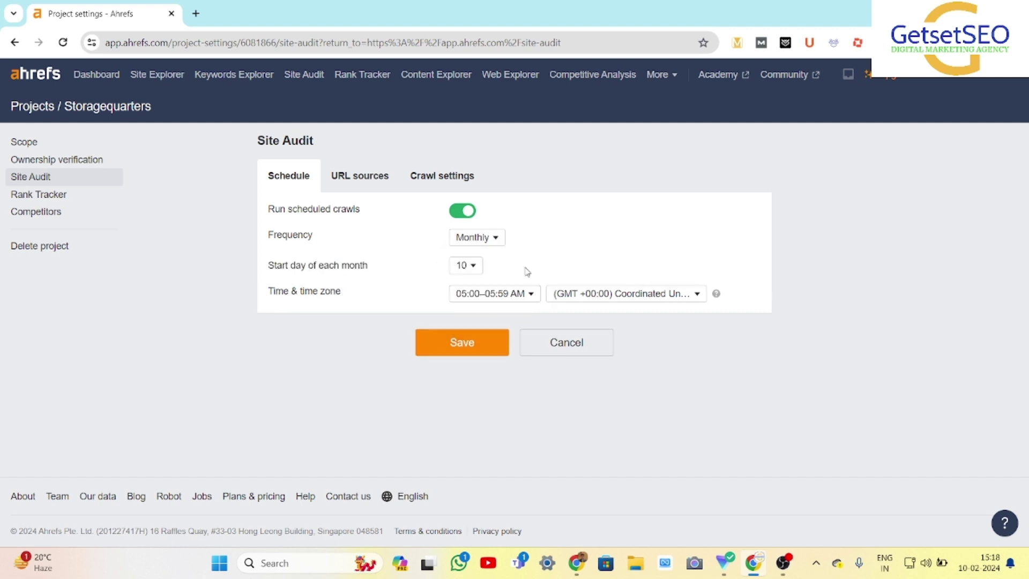
click(474, 266)
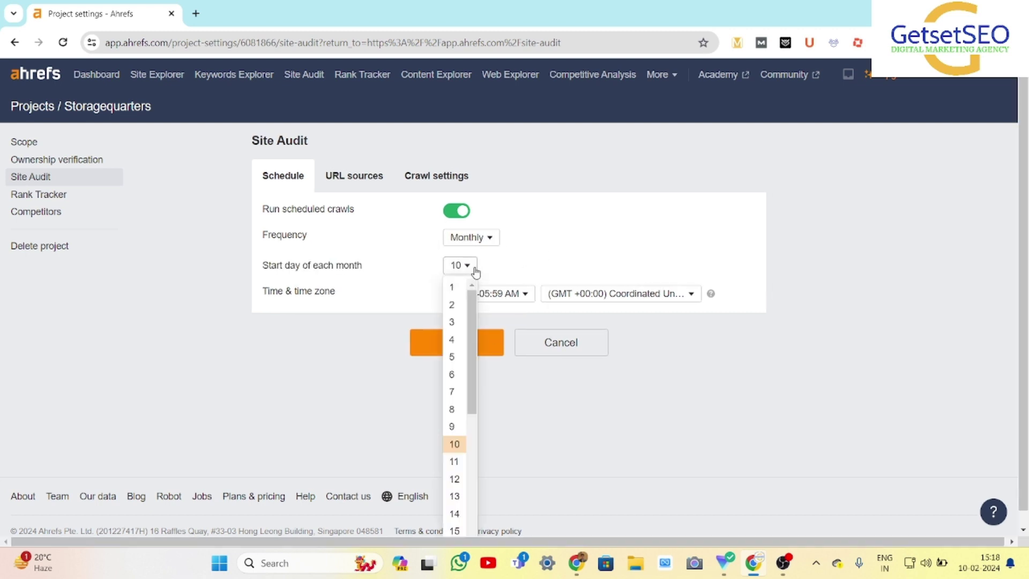
scroll(458, 457, down, 2)
scroll(458, 457, down, 3)
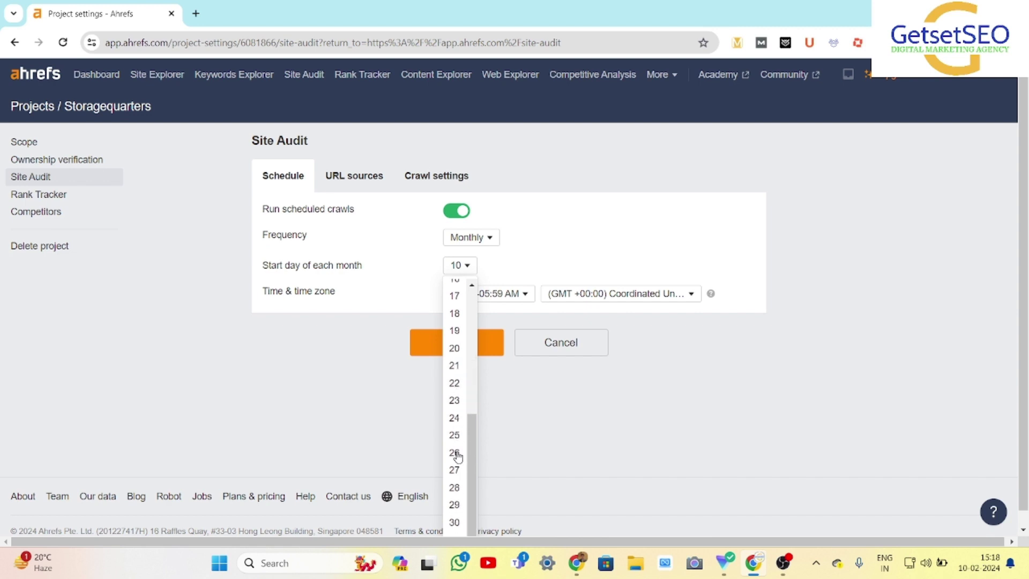
scroll(457, 457, up, 5)
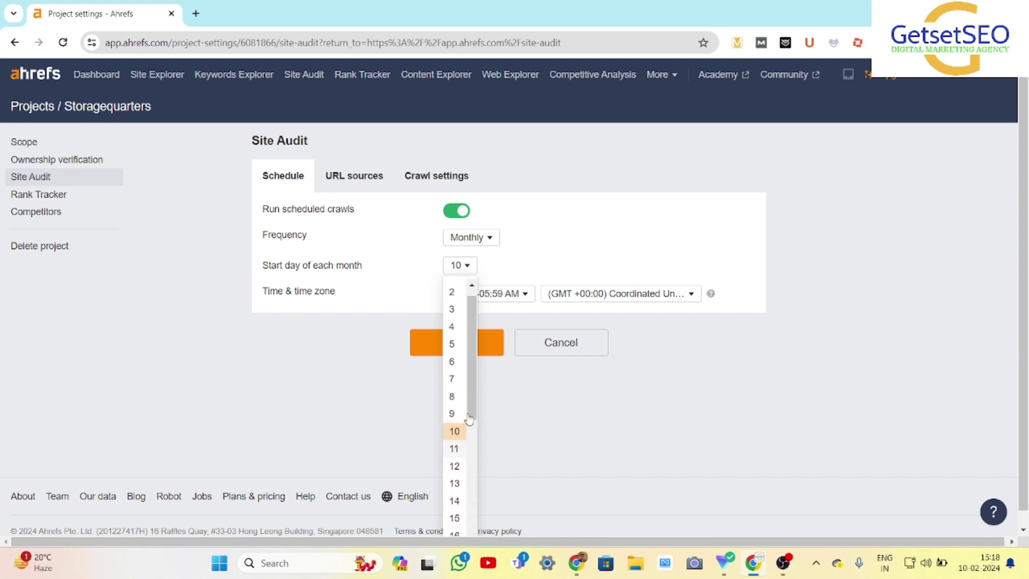
scroll(454, 401, up, 1)
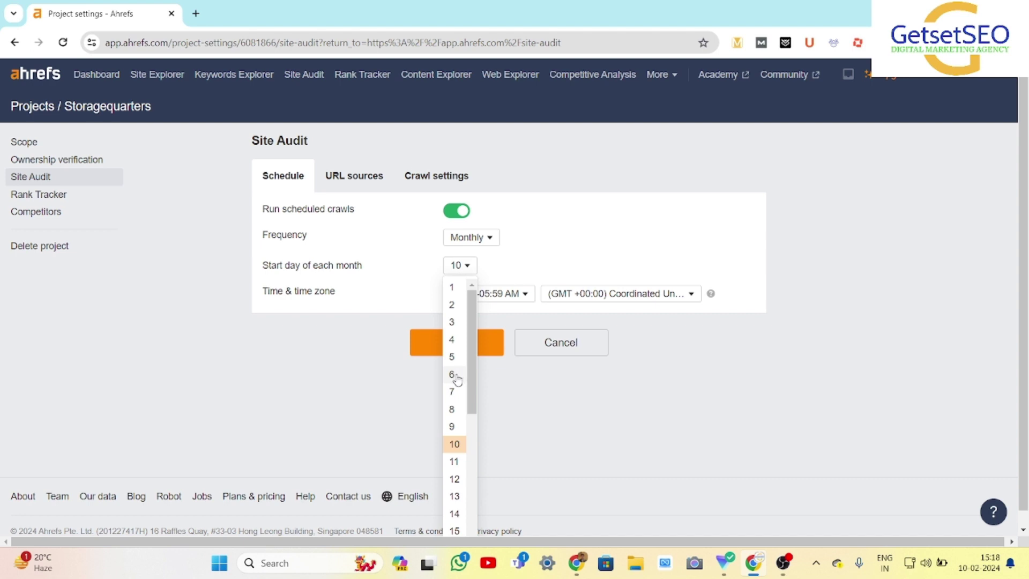
click(455, 375)
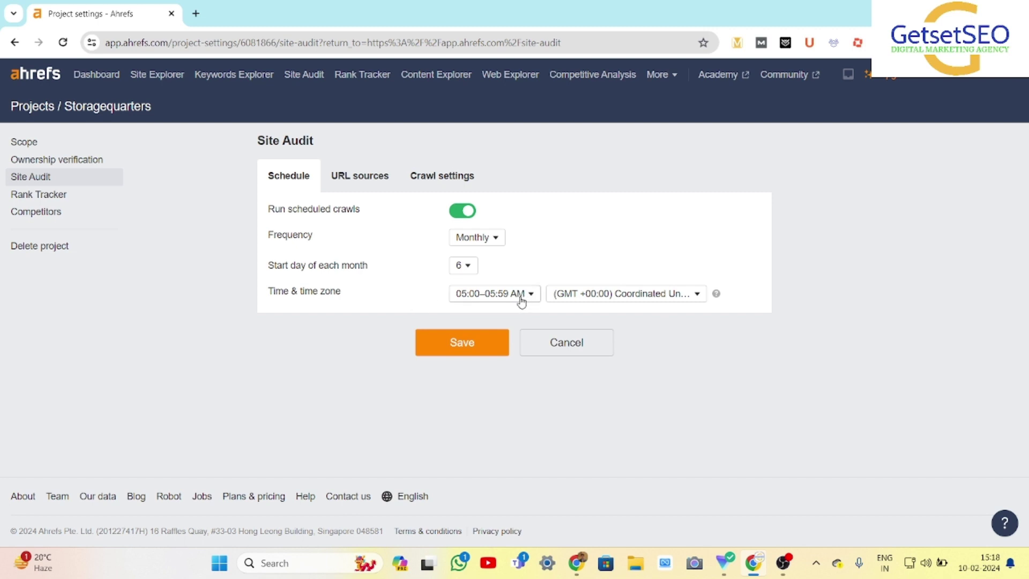
- Set the crawl schedule's time zone to (GMT +05:30) India Standard Time - Kolkata
click(691, 300)
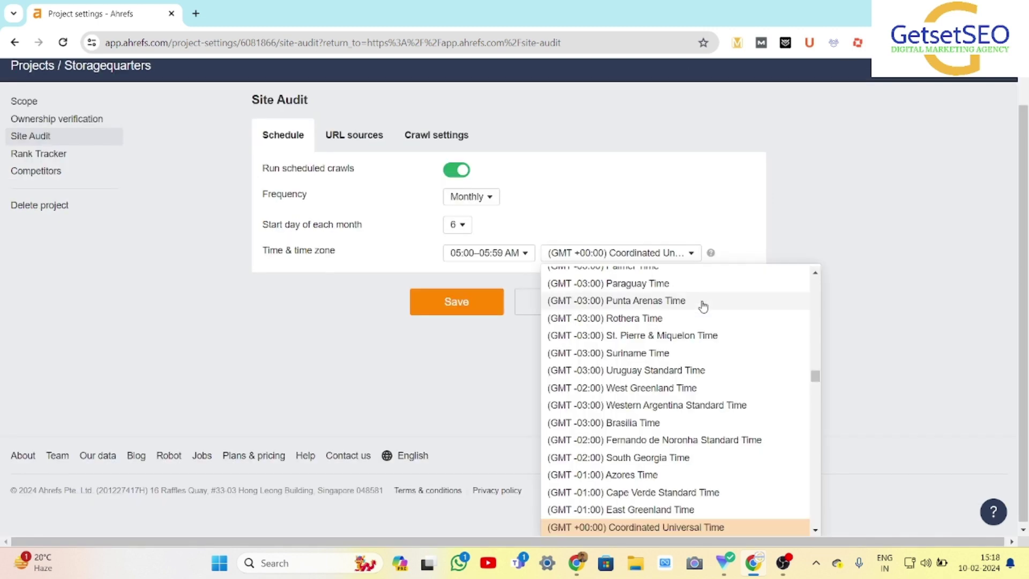
scroll(679, 371, down, 1)
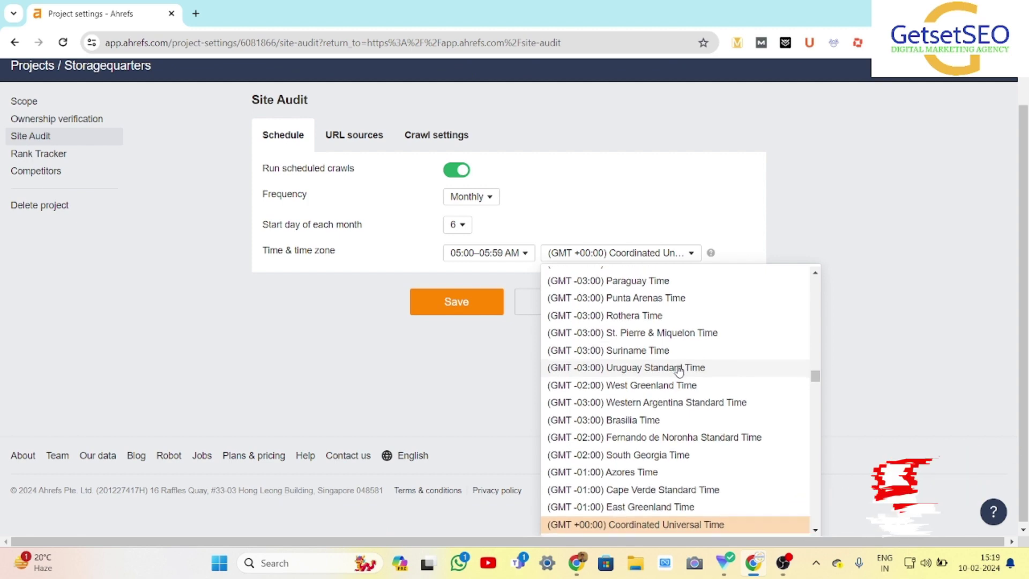
scroll(679, 371, down, 15)
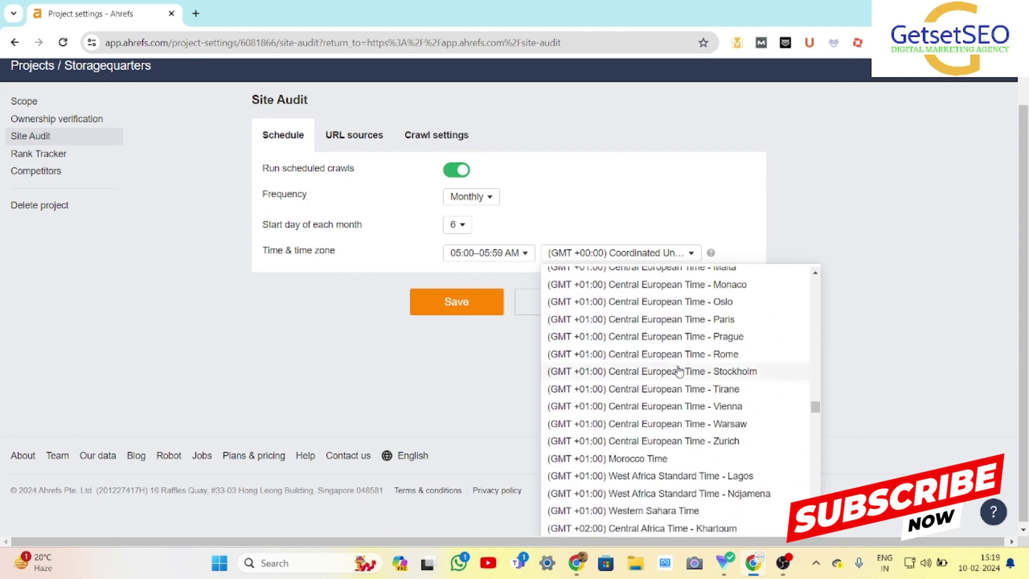
scroll(679, 371, down, 15)
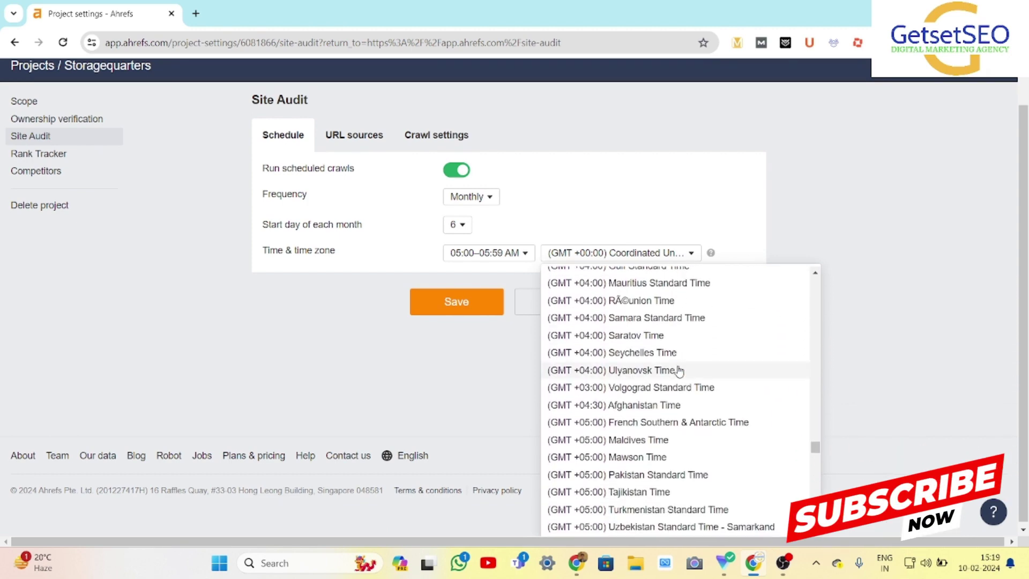
scroll(679, 371, down, 2)
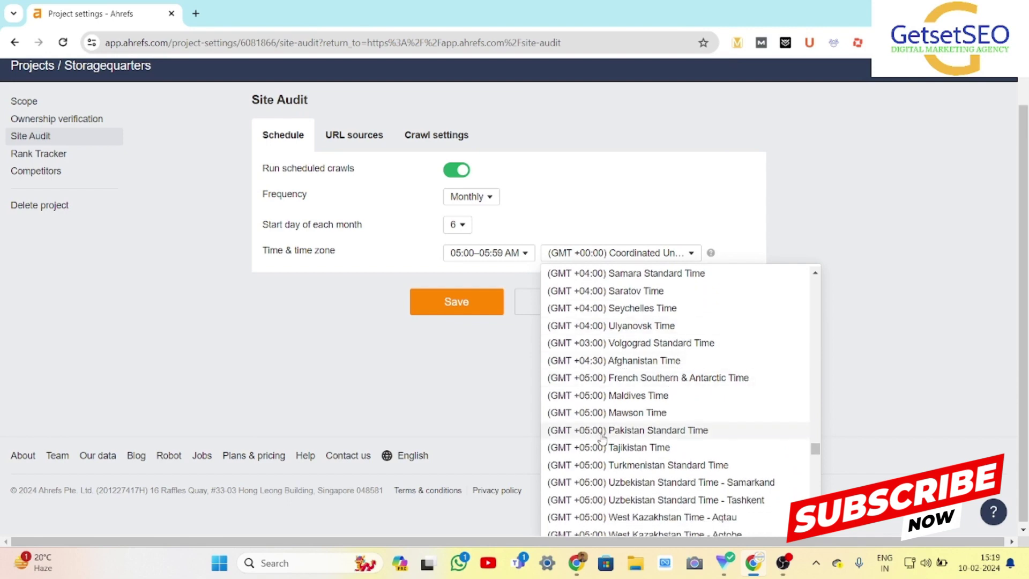
scroll(601, 440, down, 10)
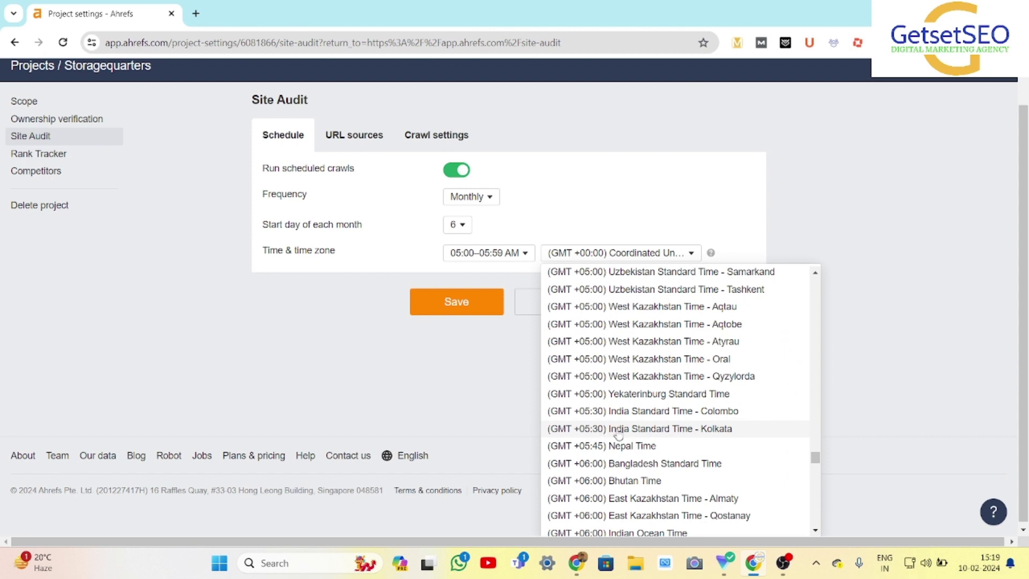
click(629, 429)
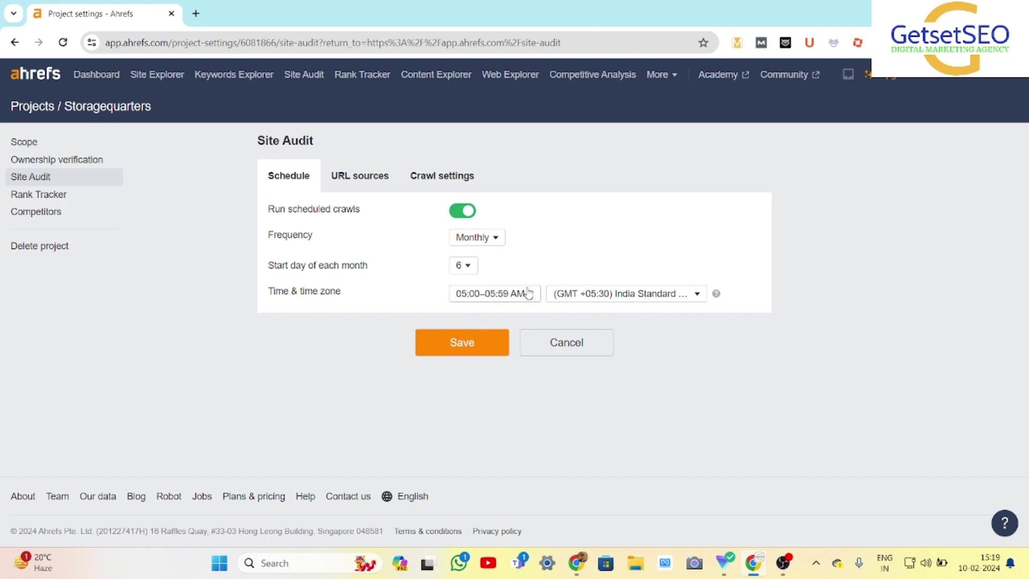
- Change the scheduled crawl frequency to Daily
click(494, 240)
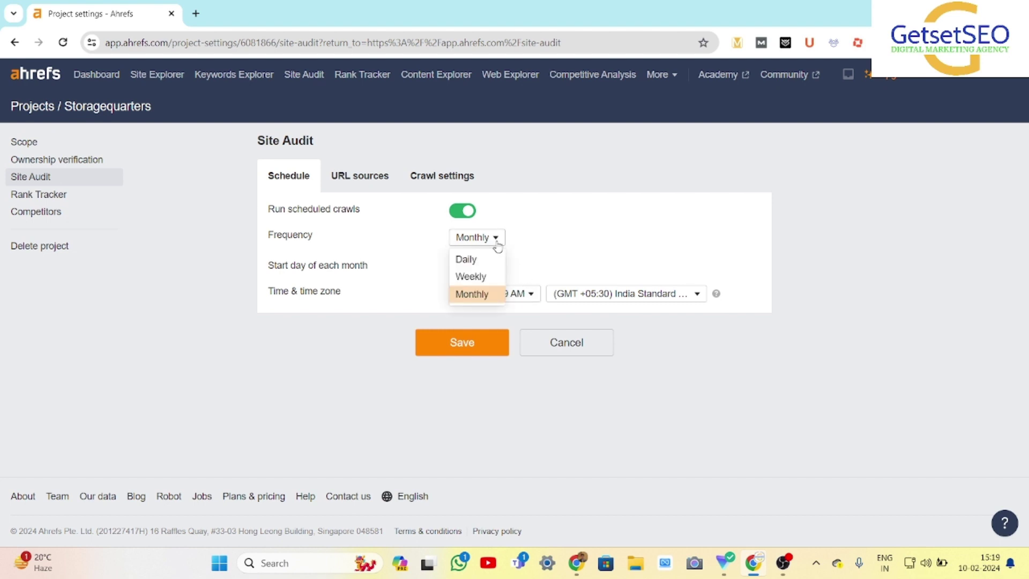
click(464, 260)
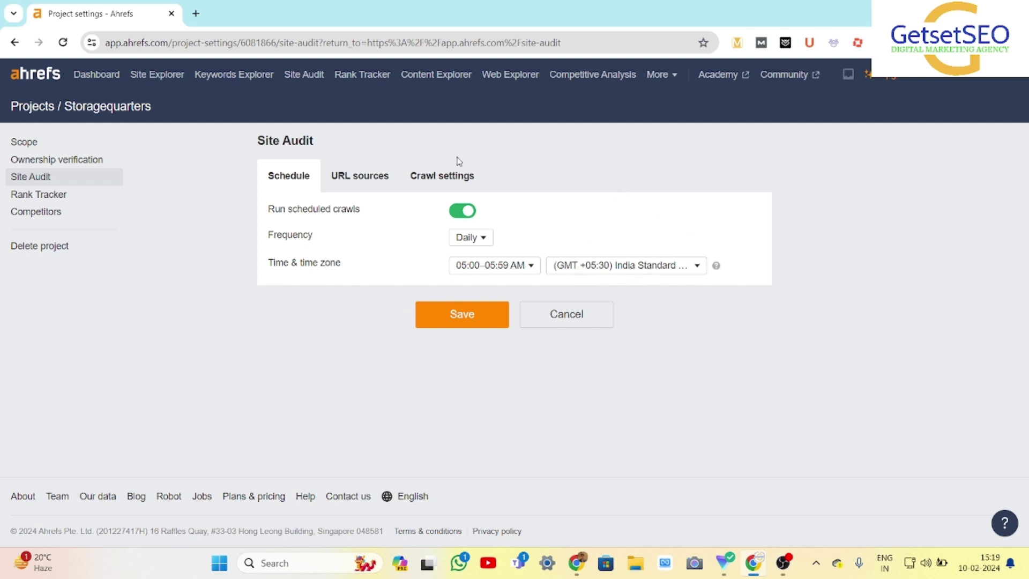
- In the URL sources, toggle Auto-detected sitemaps off and on again, and try the Specific sitemaps source before disabling it
click(367, 182)
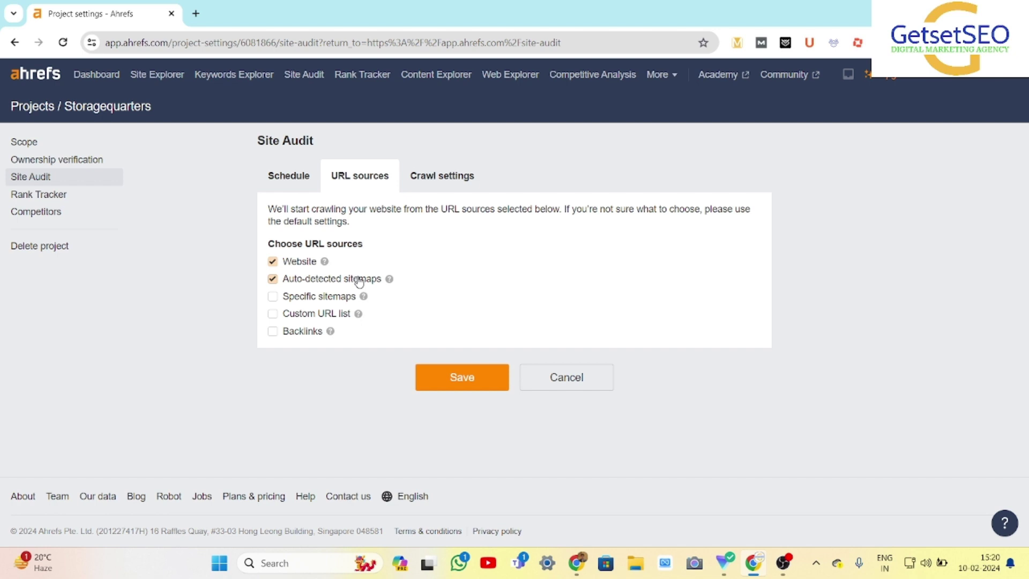
click(272, 280)
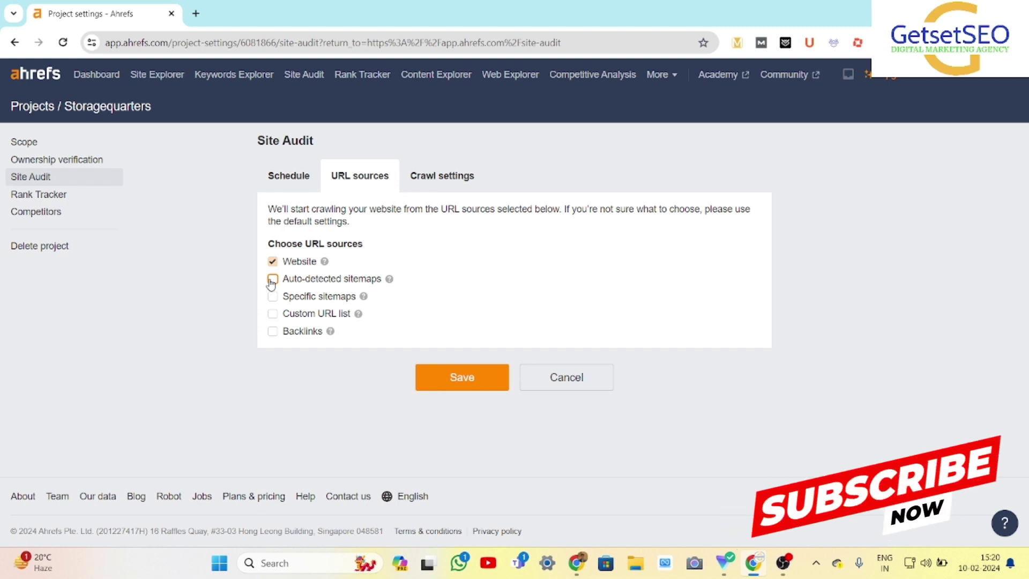
click(271, 281)
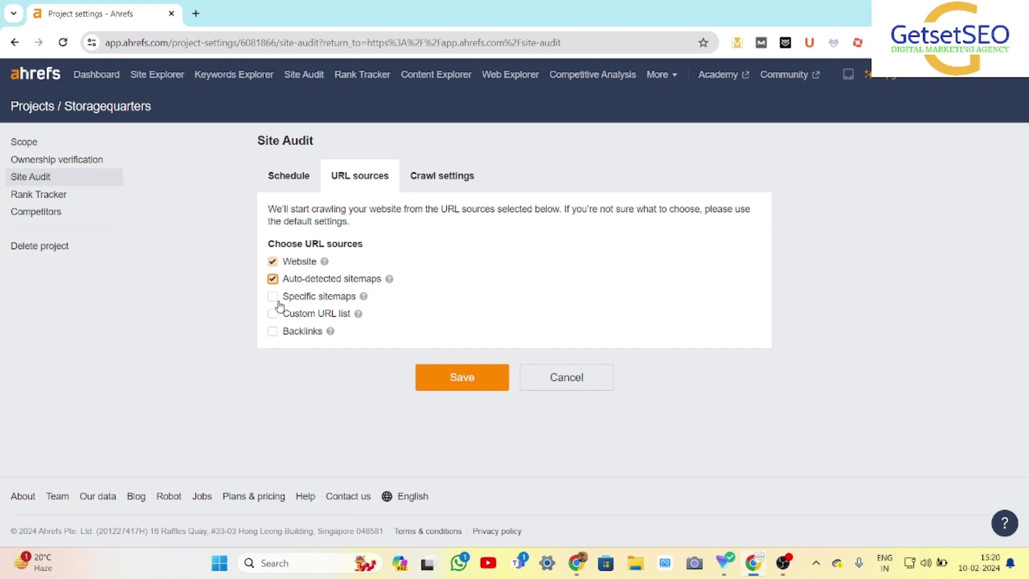
click(274, 299)
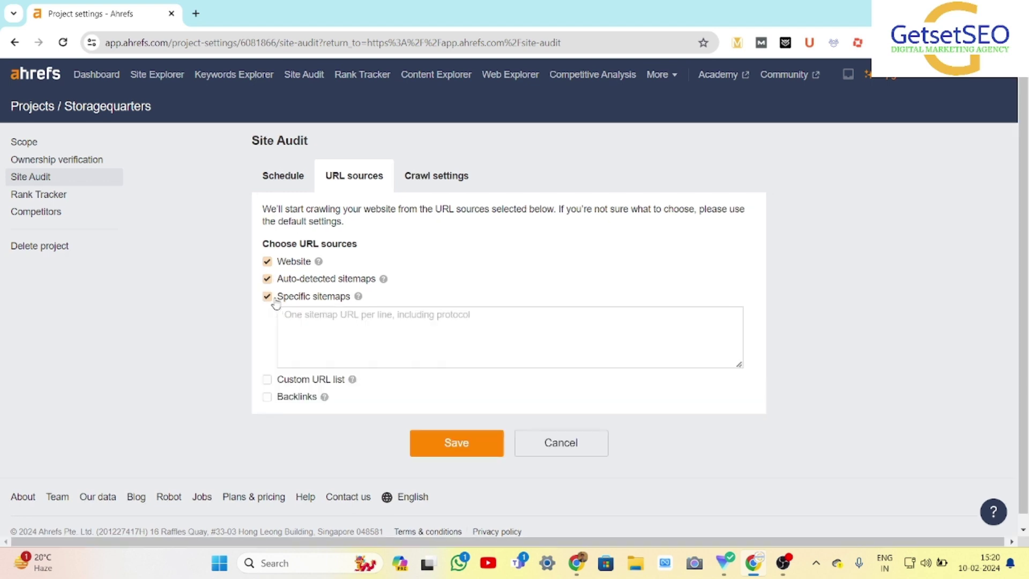
click(336, 319)
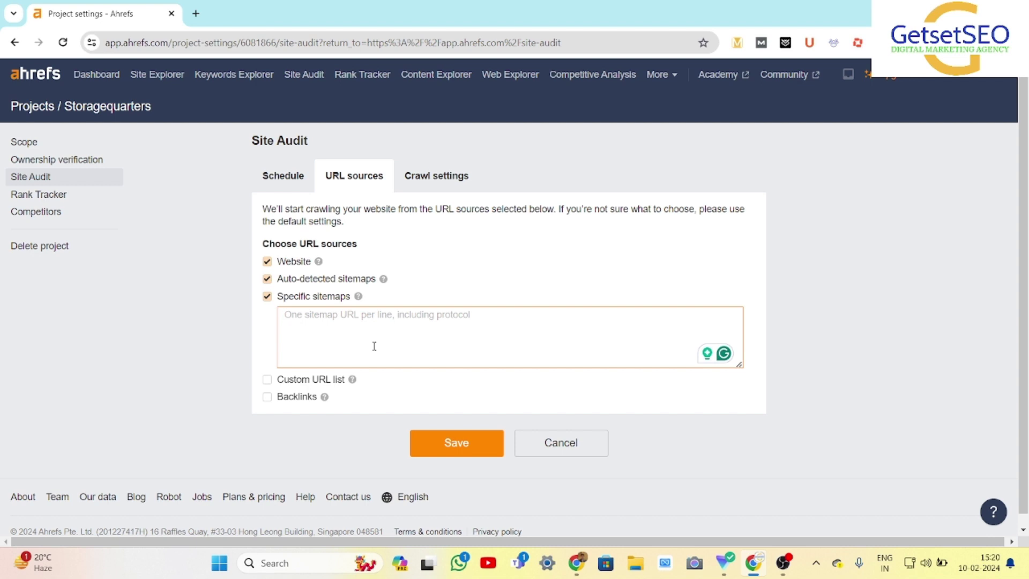
click(267, 296)
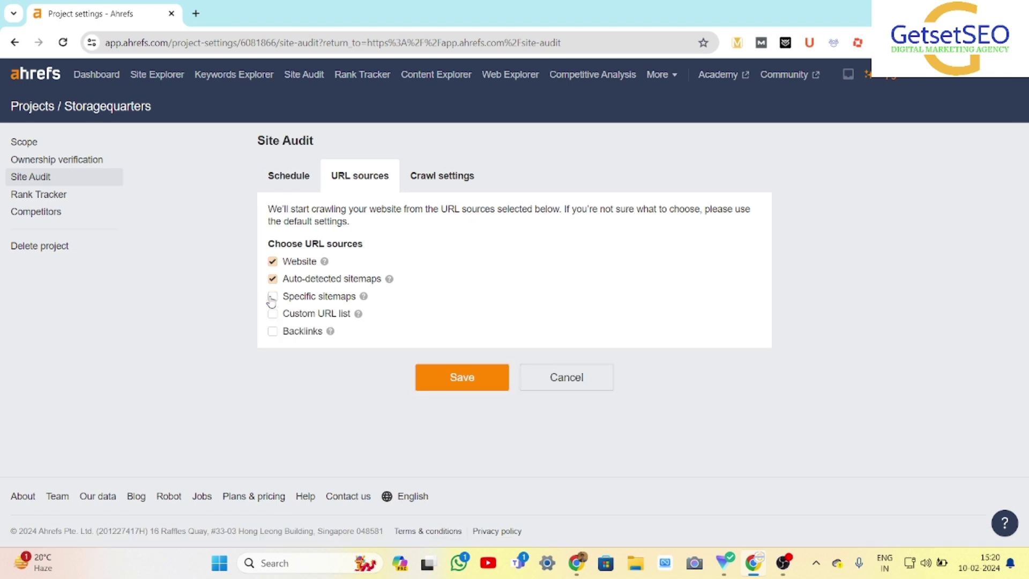
- Try the Custom URL list and Backlinks sources, disabling each one again
click(272, 314)
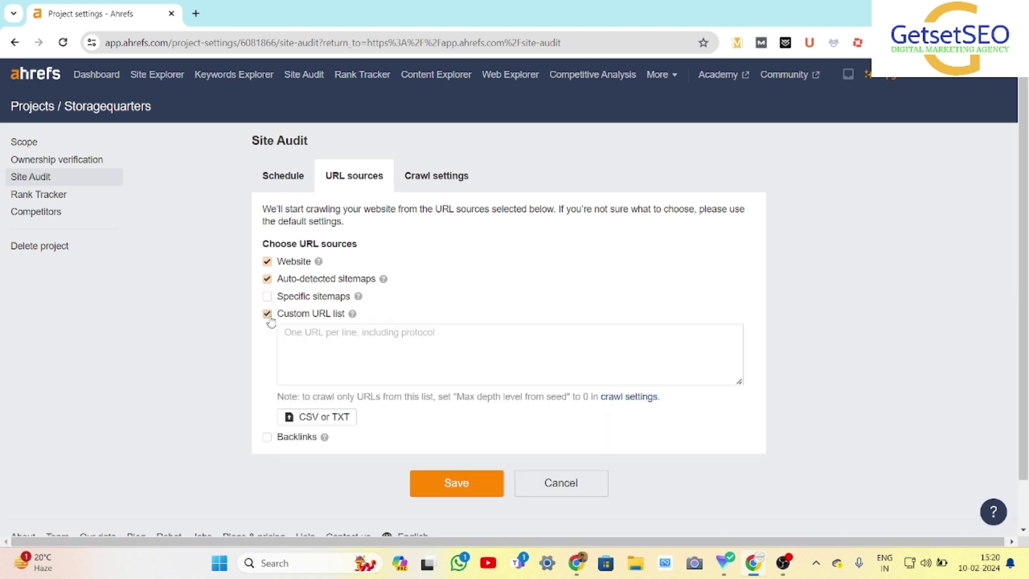
click(364, 351)
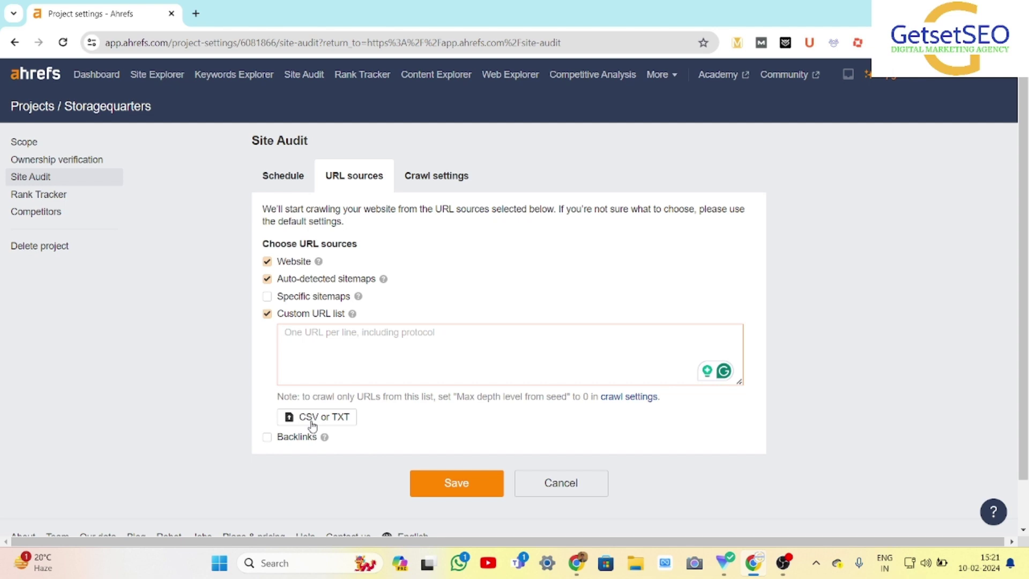
click(267, 313)
click(272, 331)
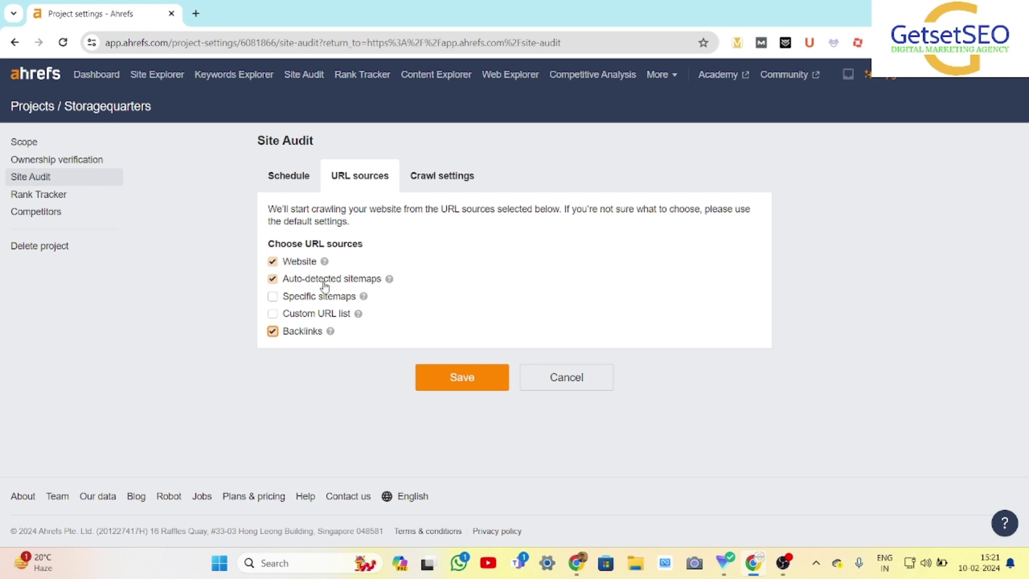
click(274, 333)
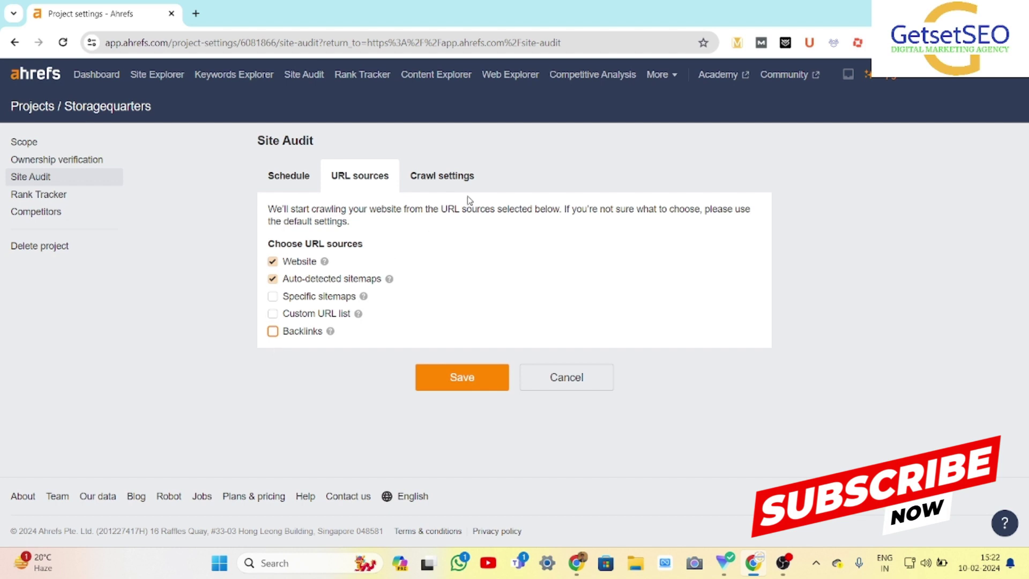
- Open the crawl settings and review the speed settings for parallel requests and delay between requests
click(449, 180)
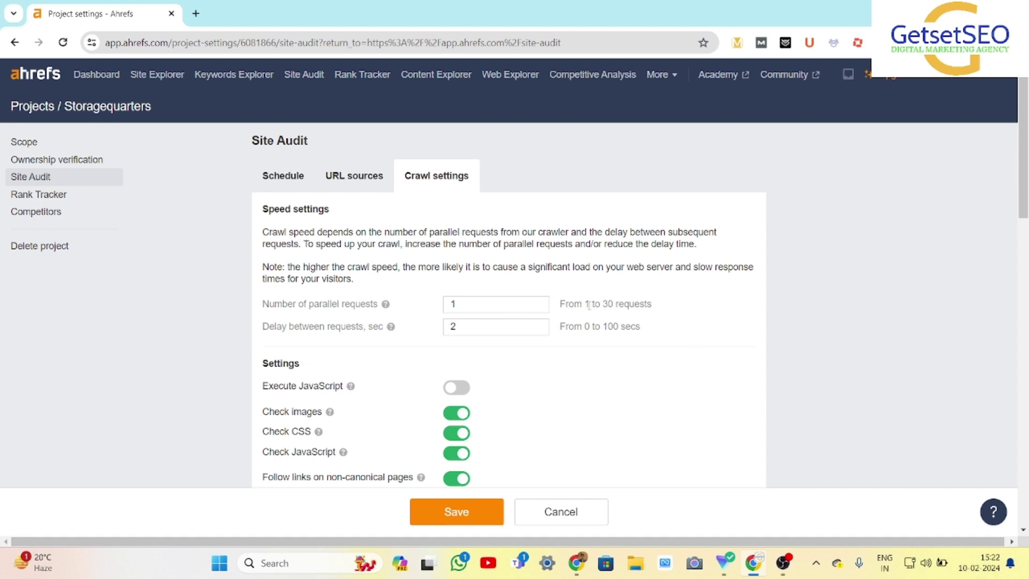
drag(589, 304, 684, 318)
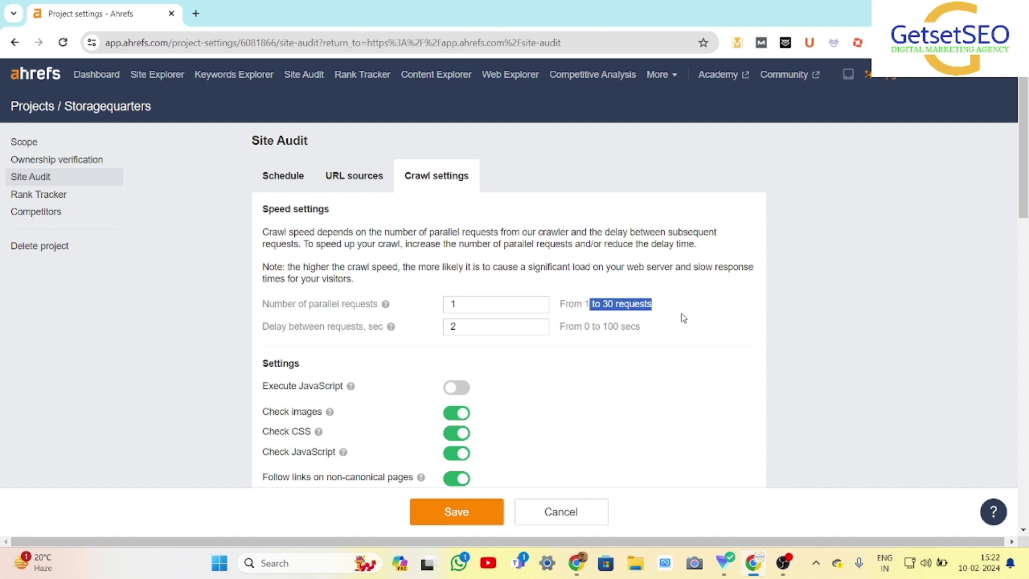
click(510, 309)
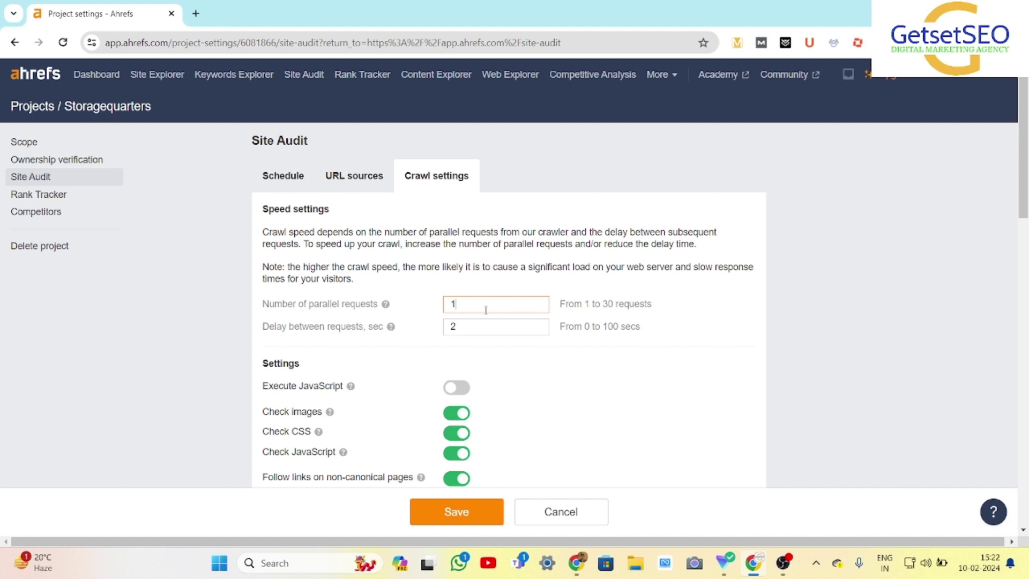
click(470, 328)
scroll(531, 364, down, 1)
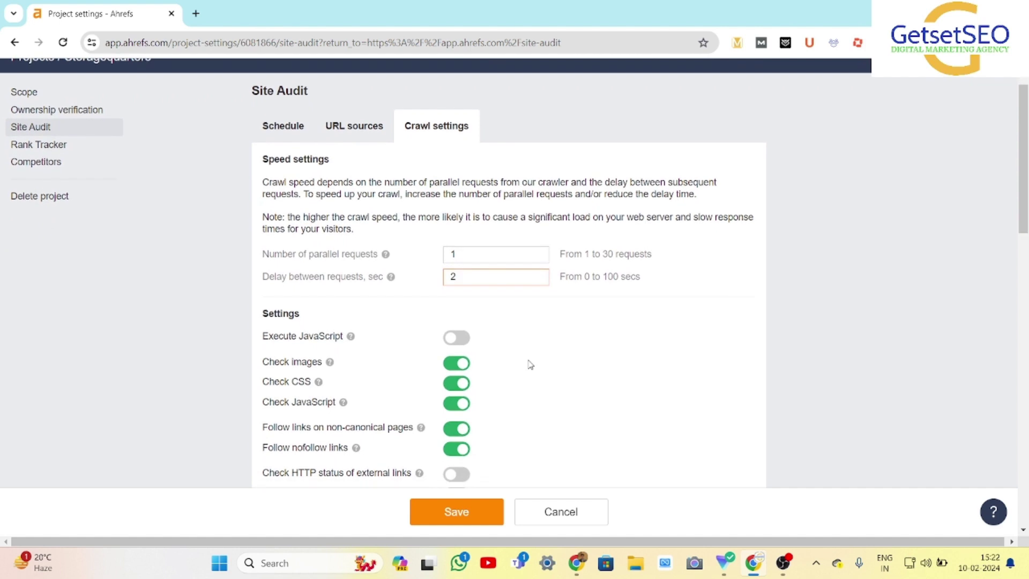
scroll(308, 330, down, 1)
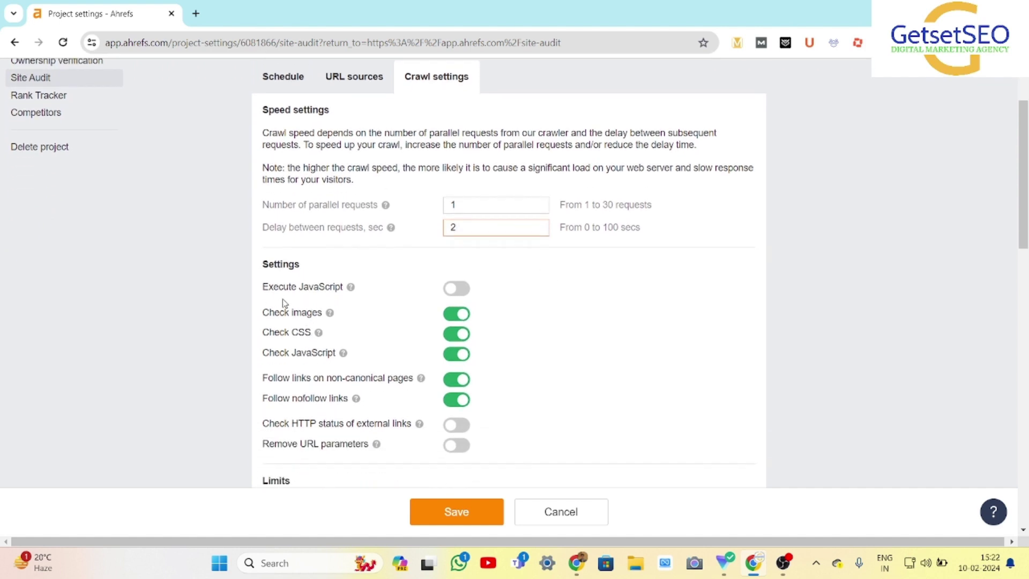
- Review the crawl options from Execute JavaScript through Follow nofollow links
drag(263, 287, 329, 298)
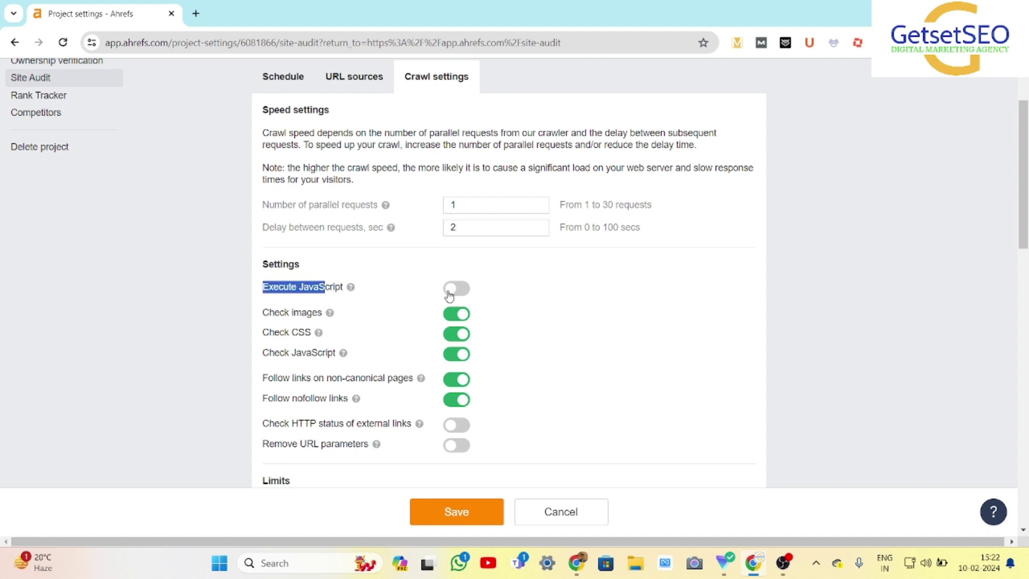
click(399, 299)
scroll(397, 298, down, 1)
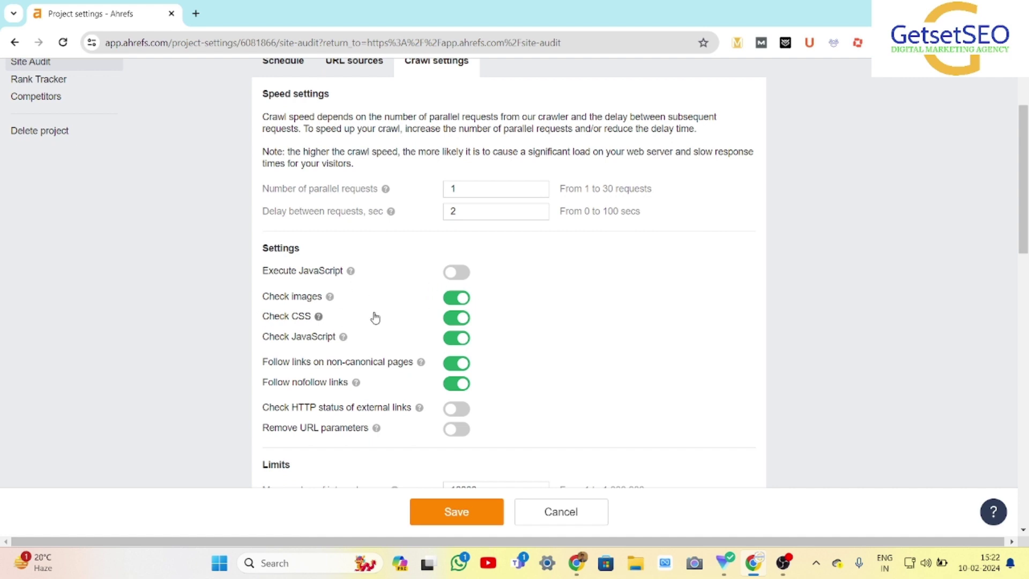
scroll(448, 354, down, 1)
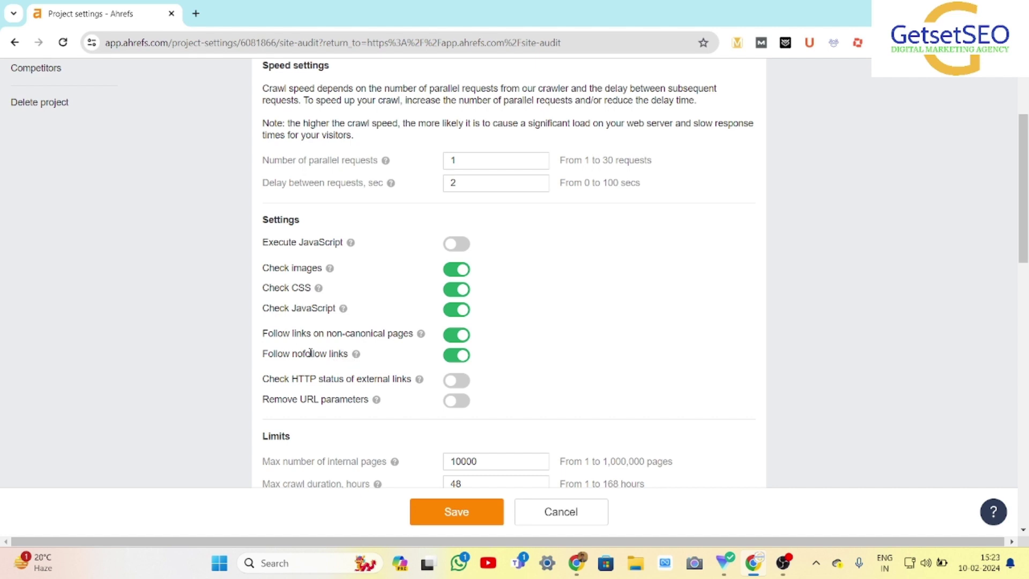
drag(295, 354, 349, 355)
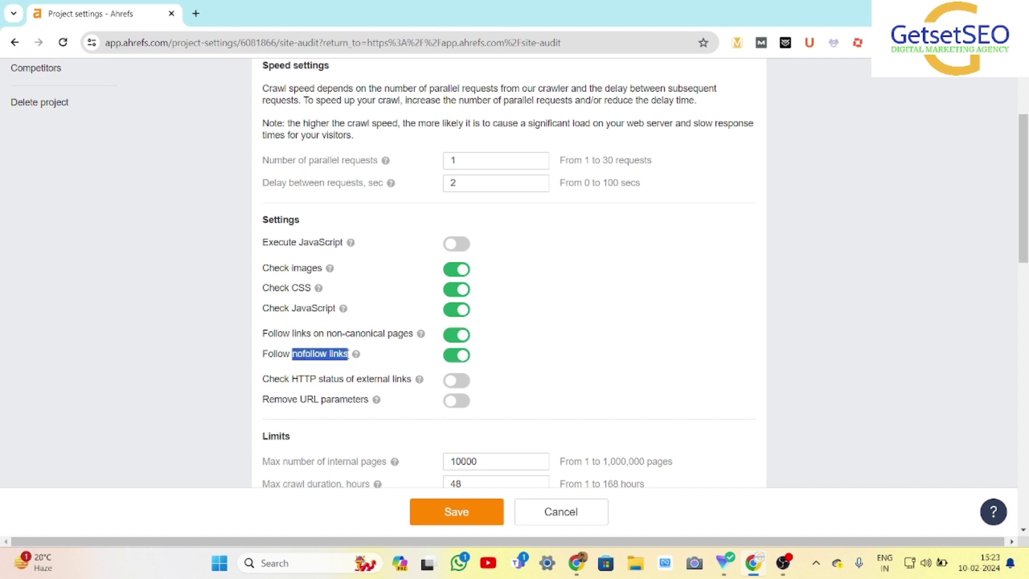
click(569, 375)
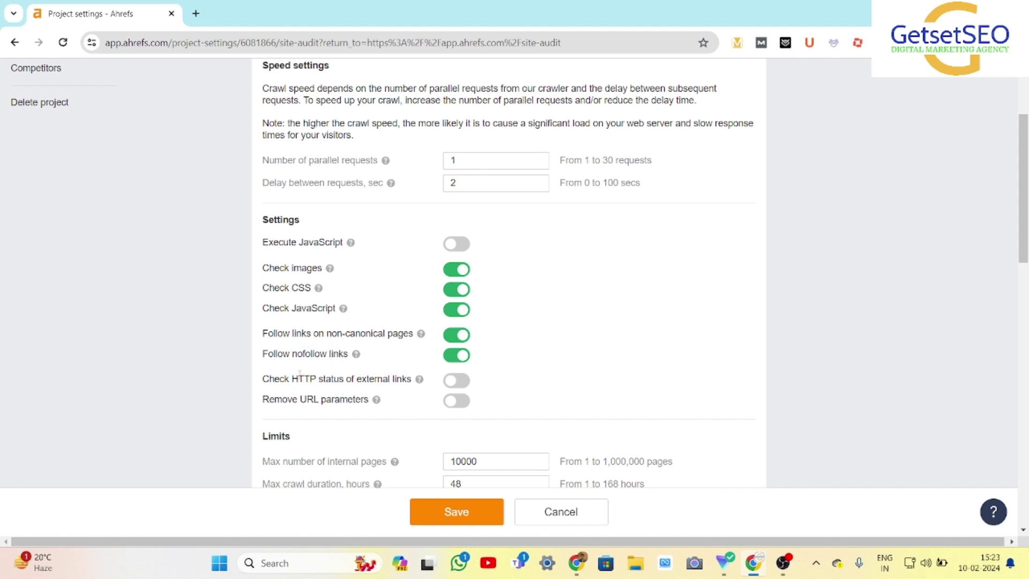
- Try the Check HTTP status of external links and Remove URL parameters options, disabling each one again
drag(295, 375, 395, 387)
click(598, 343)
click(462, 384)
click(455, 384)
drag(297, 401, 363, 409)
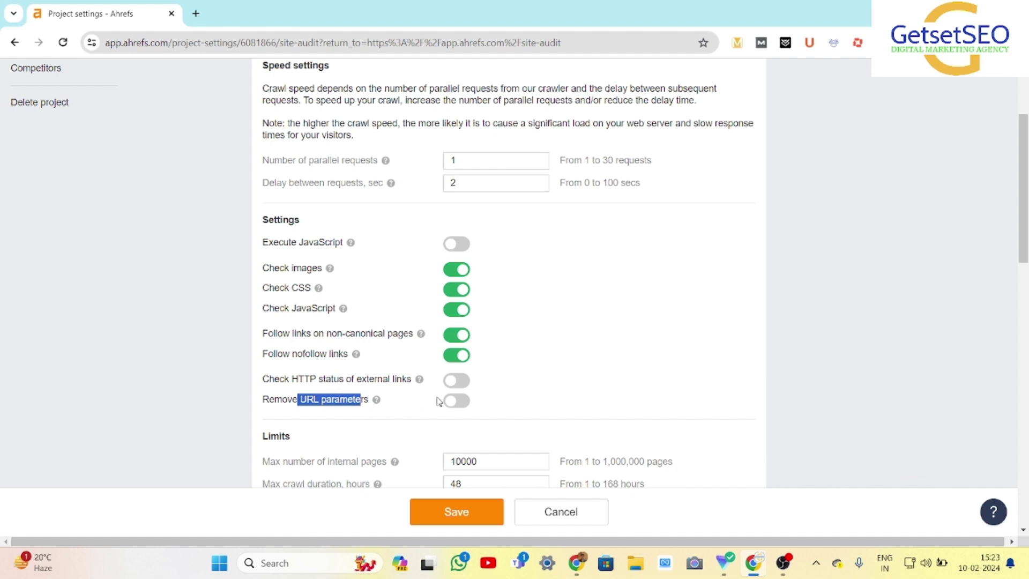
click(456, 402)
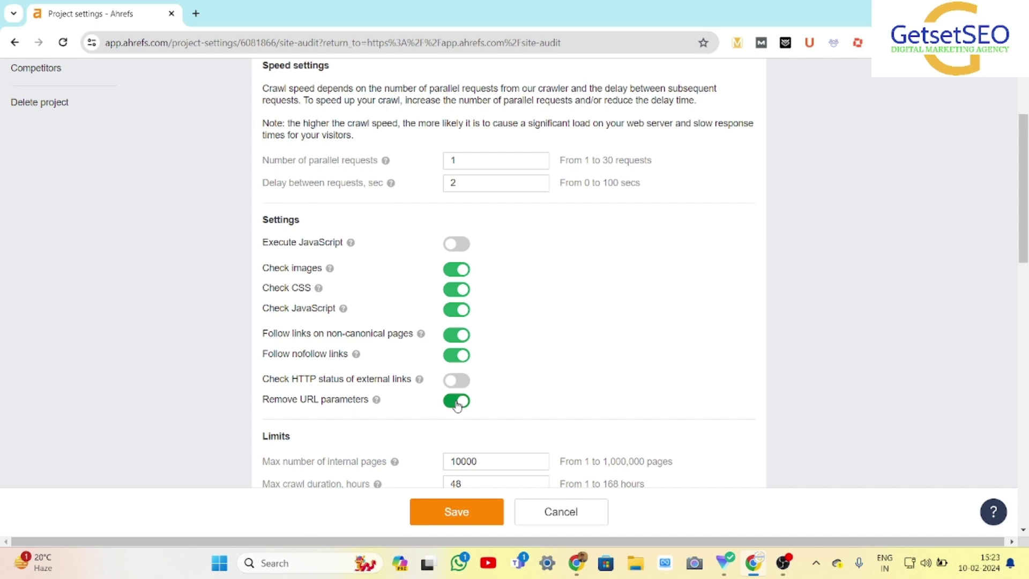
click(457, 402)
- Set the crawl limit for the maximum number of internal pages to 1000000
scroll(457, 404, down, 3)
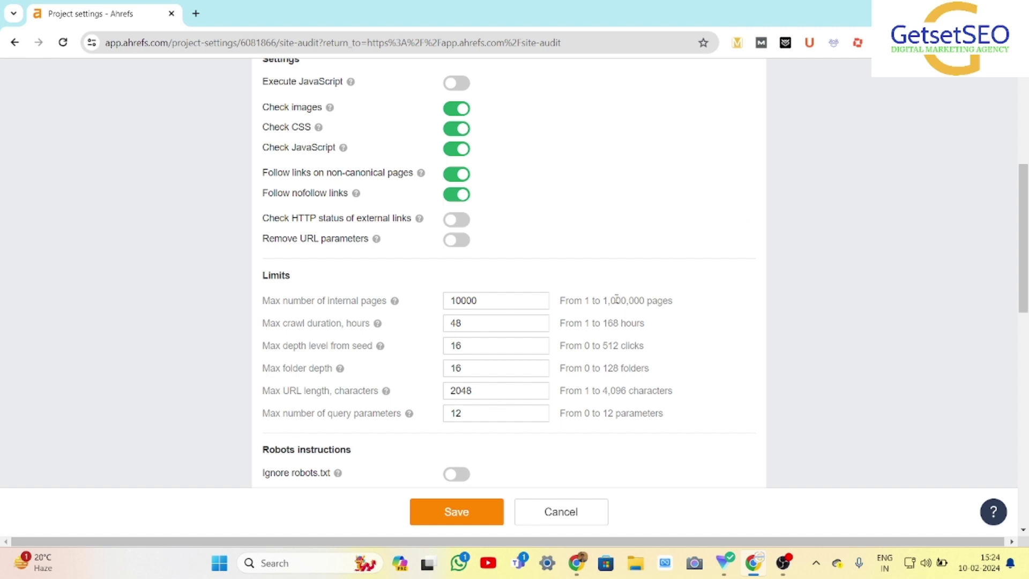
drag(616, 300, 646, 300)
click(482, 302)
text(000000)
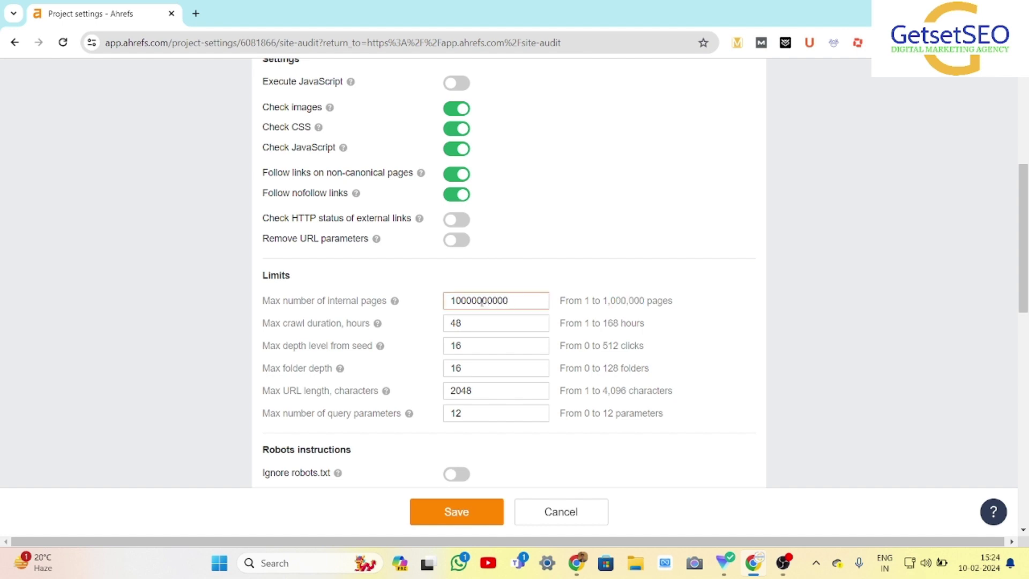
key(BackSpace)
key(BackSpace)
key(BackSpace)
key(BackSpace)
text(0)
- Examine the limits for maximum crawl duration, depth level from seed and folder depth, including their allowed ranges
click(264, 324)
drag(264, 325, 358, 324)
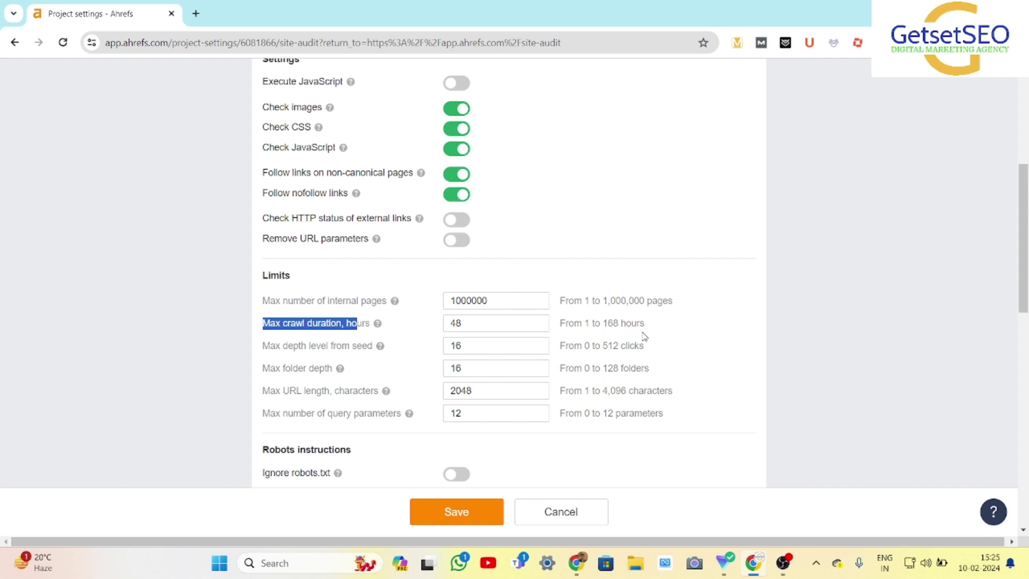
drag(487, 321, 440, 328)
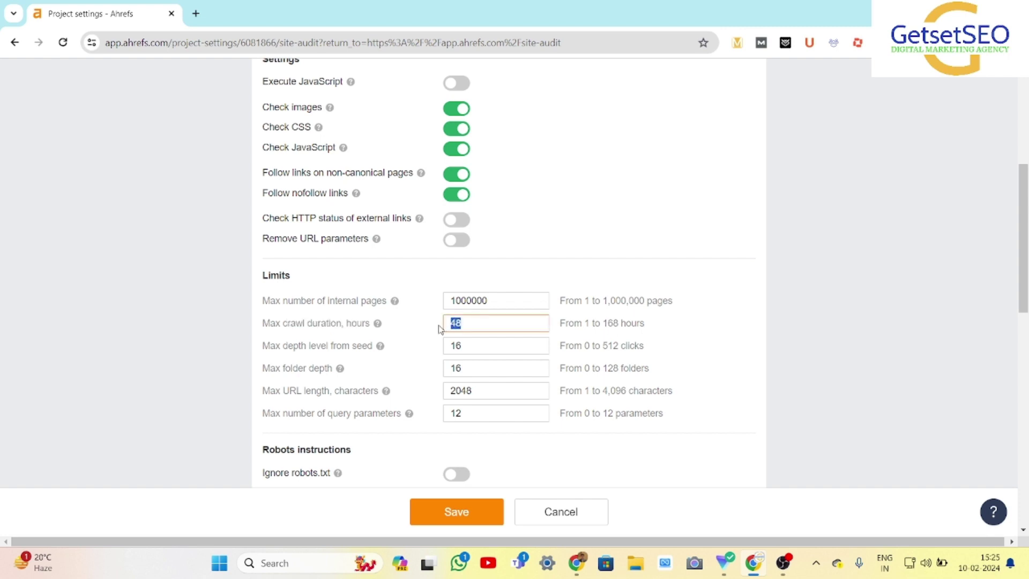
click(634, 321)
drag(604, 324, 648, 328)
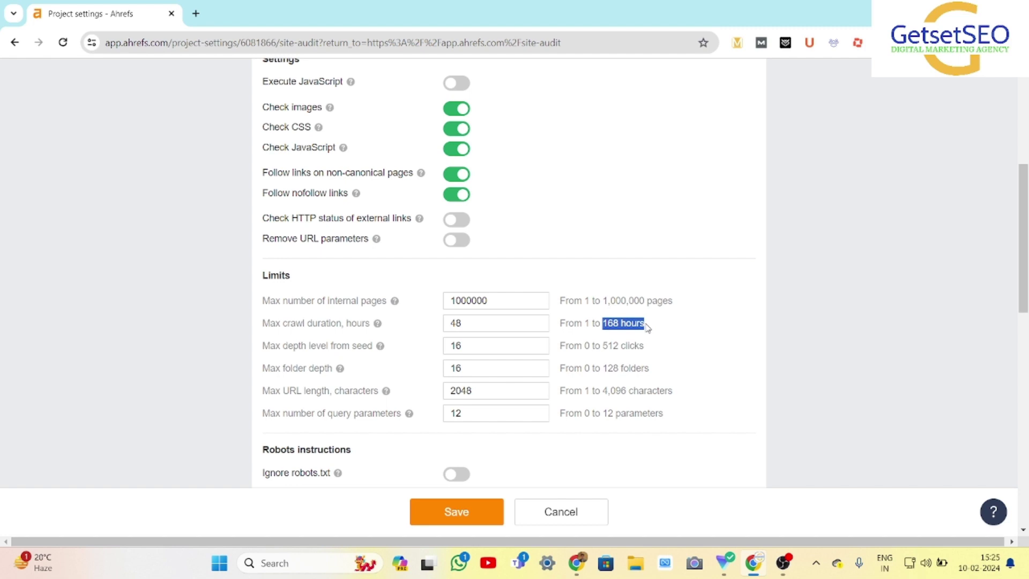
drag(598, 346, 646, 351)
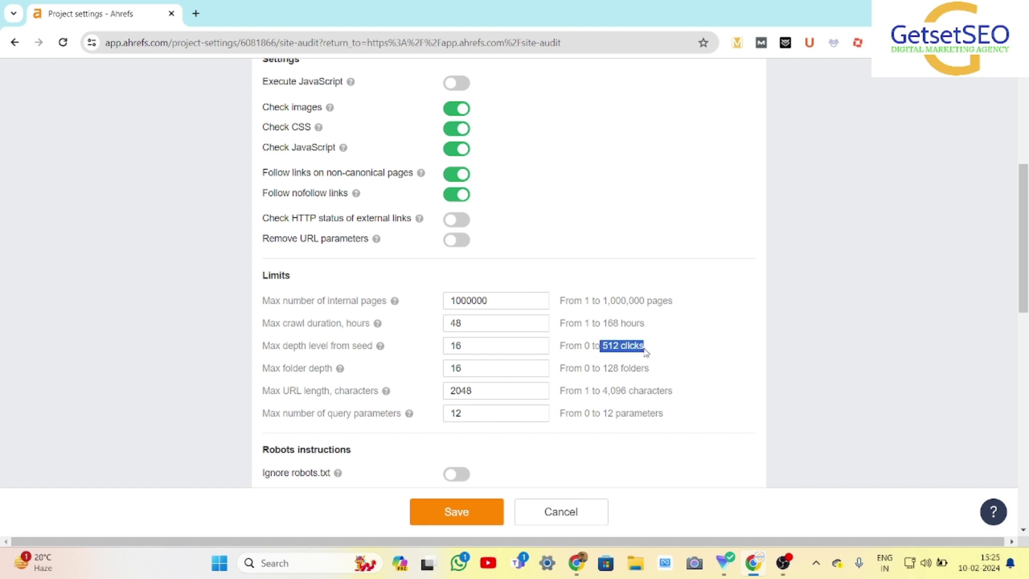
click(591, 338)
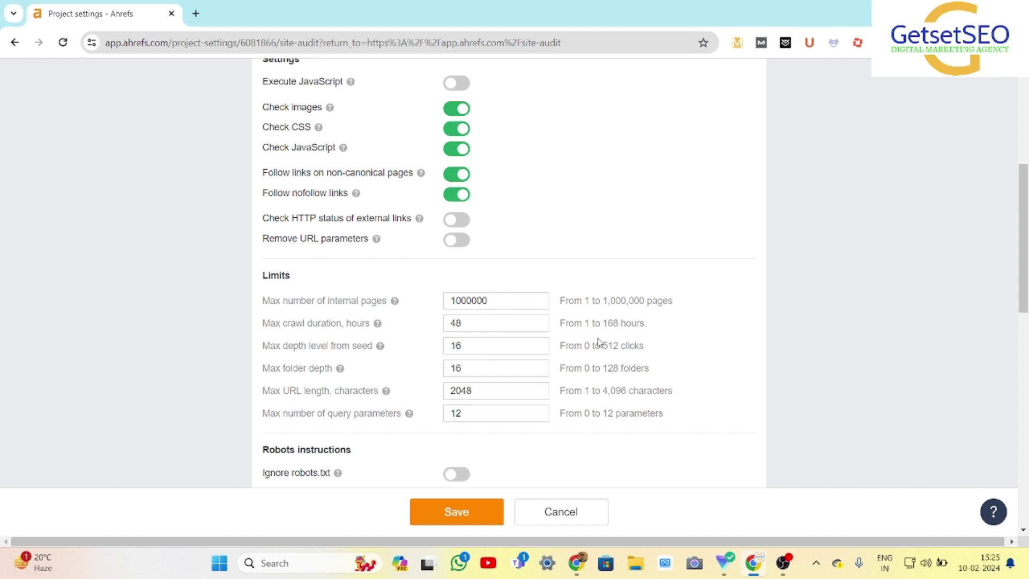
drag(603, 345, 660, 356)
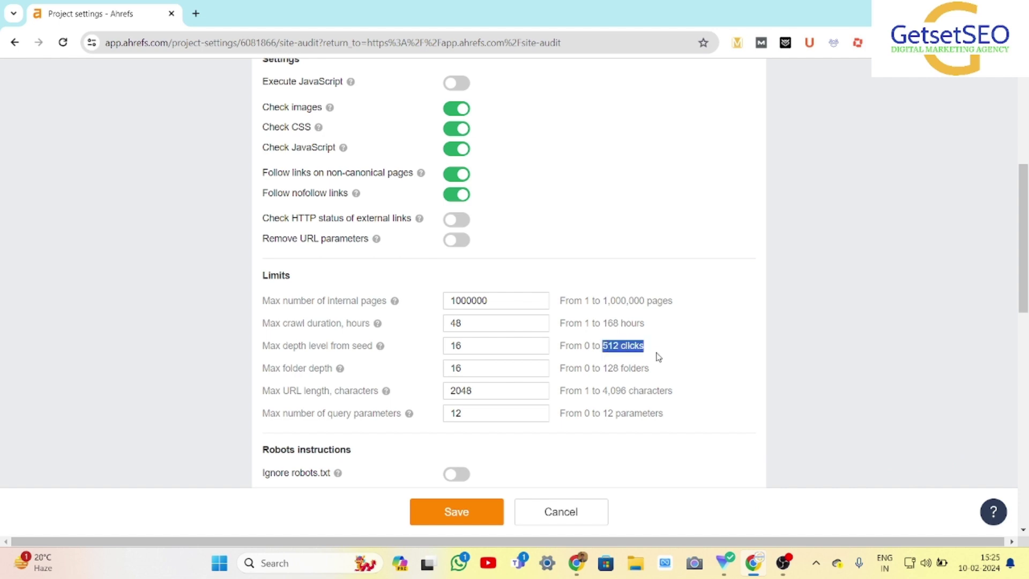
click(659, 356)
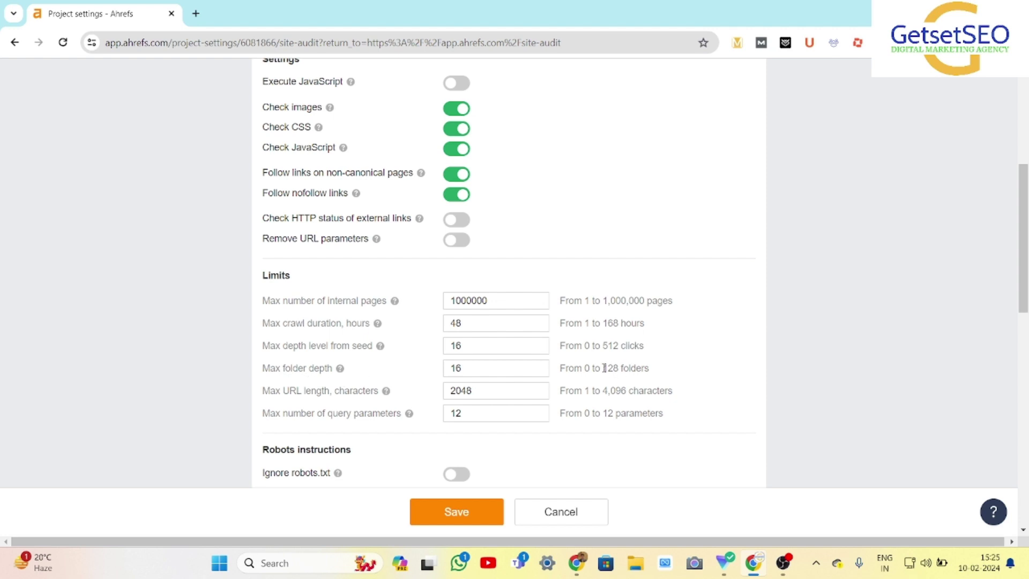
drag(604, 368, 657, 378)
drag(282, 346, 335, 375)
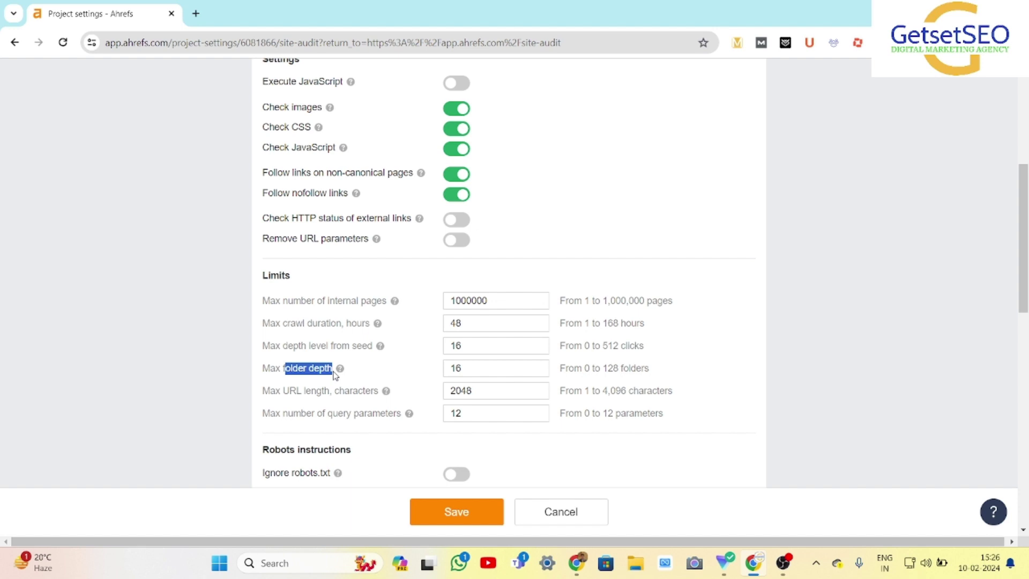
- Examine the maximum URL length limit against the current page's address, and review the maximum number of query parameters
drag(262, 391, 326, 392)
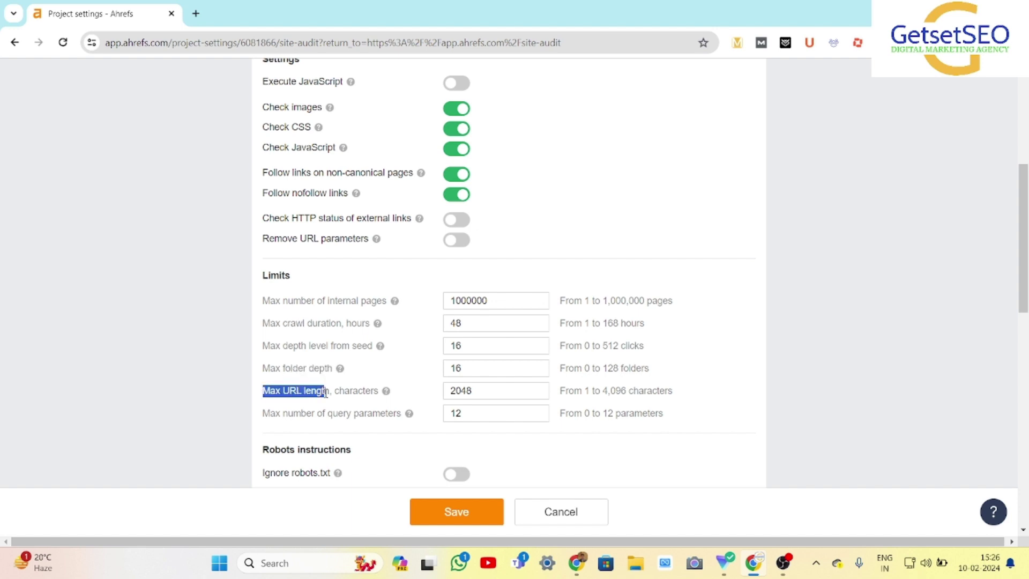
double_click(425, 47)
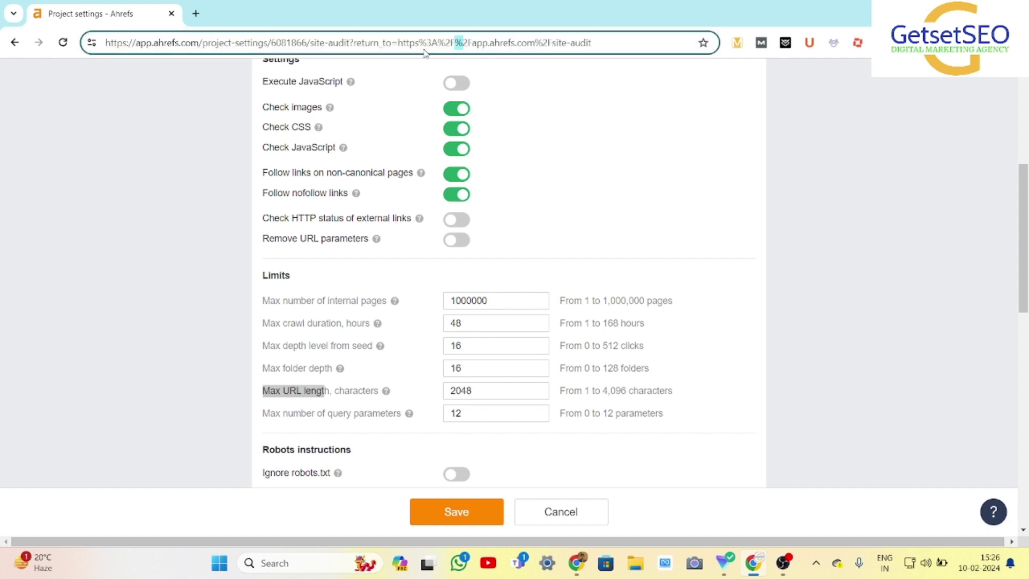
triple_click(425, 47)
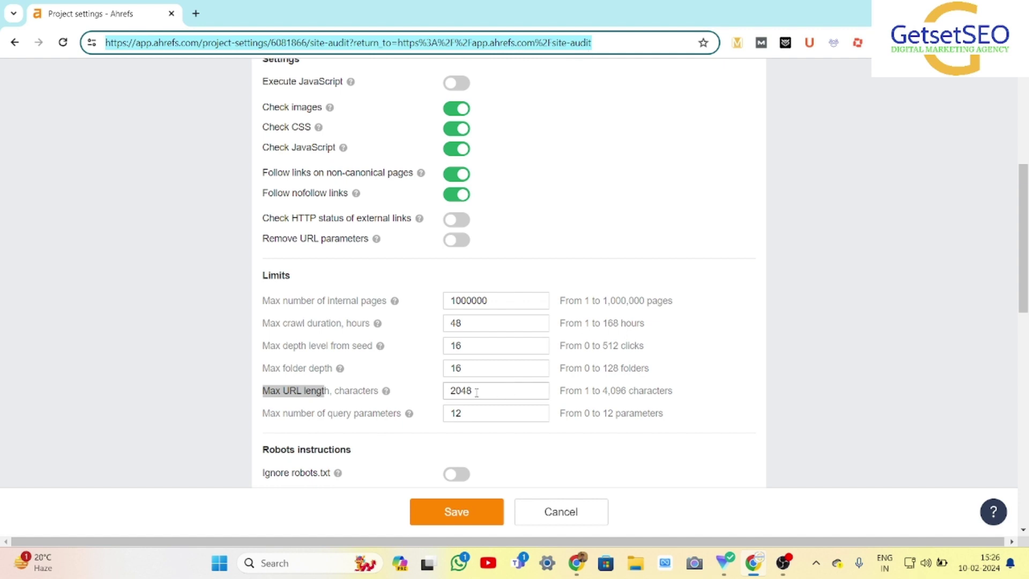
drag(477, 393, 450, 391)
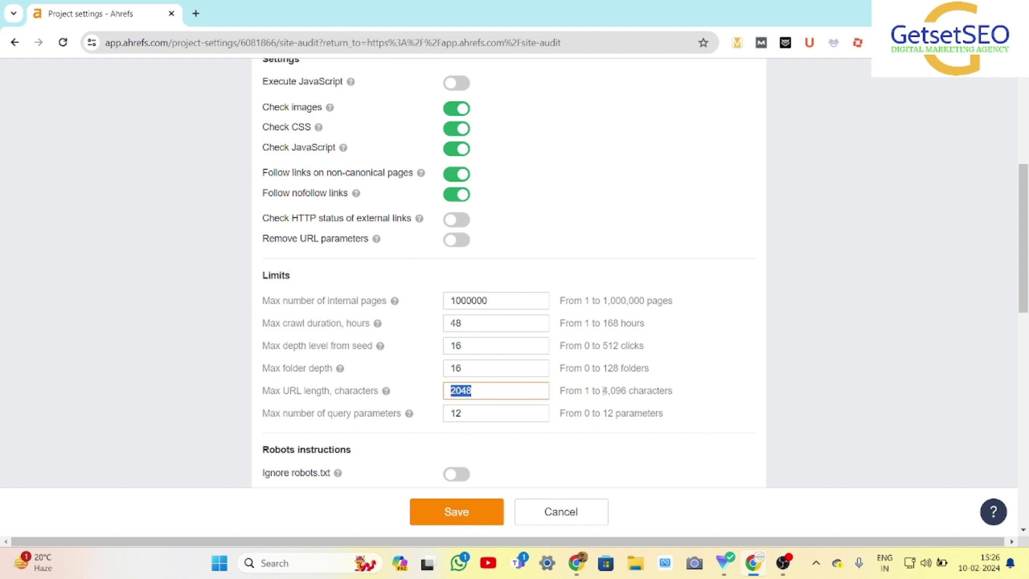
drag(603, 391, 630, 391)
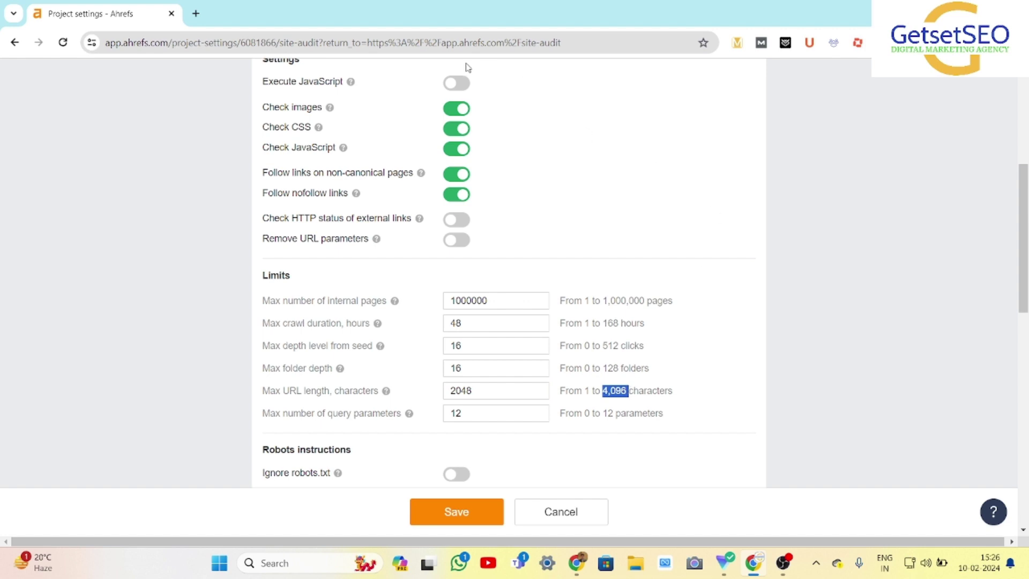
click(432, 43)
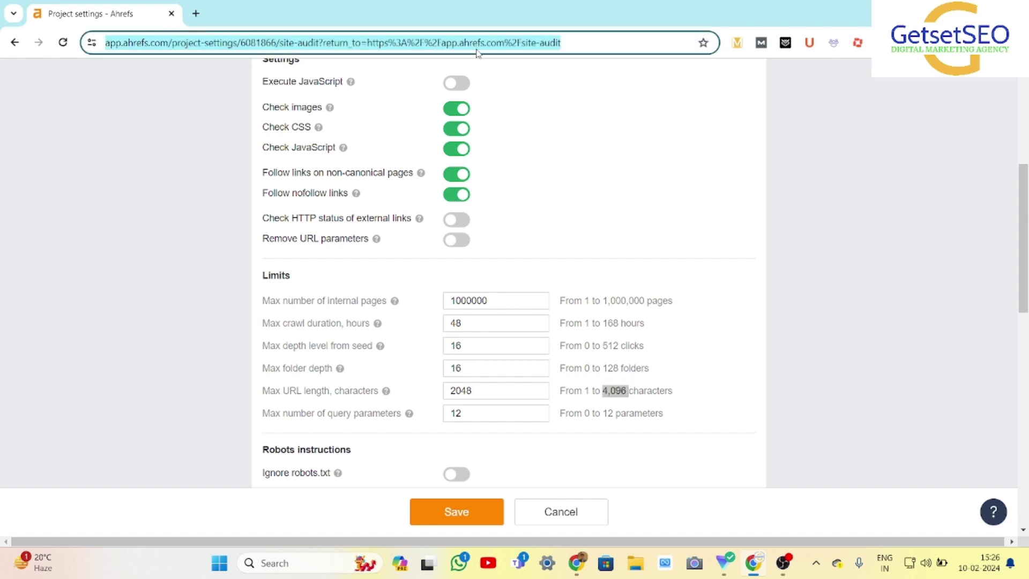
click(320, 42)
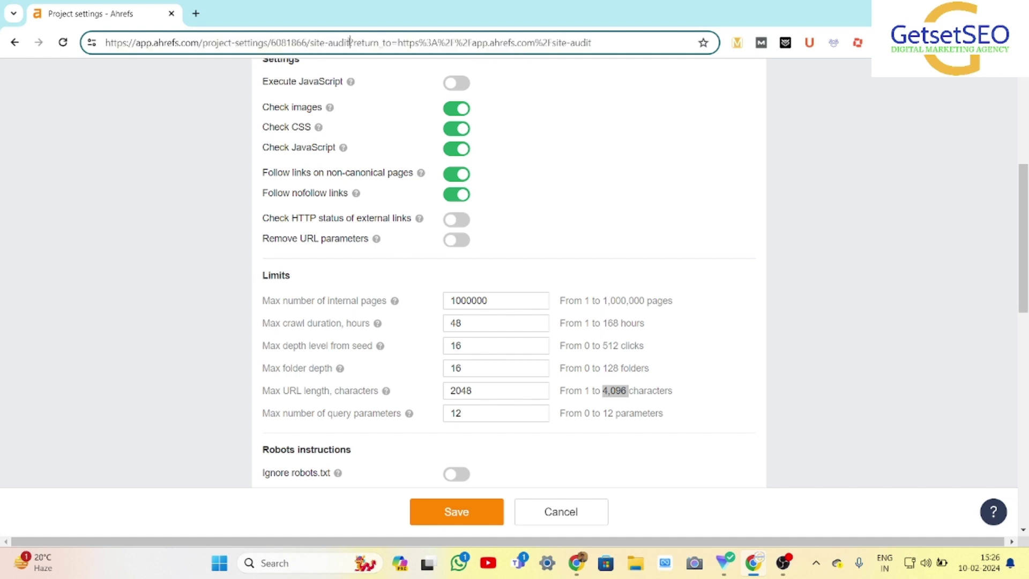
click(516, 182)
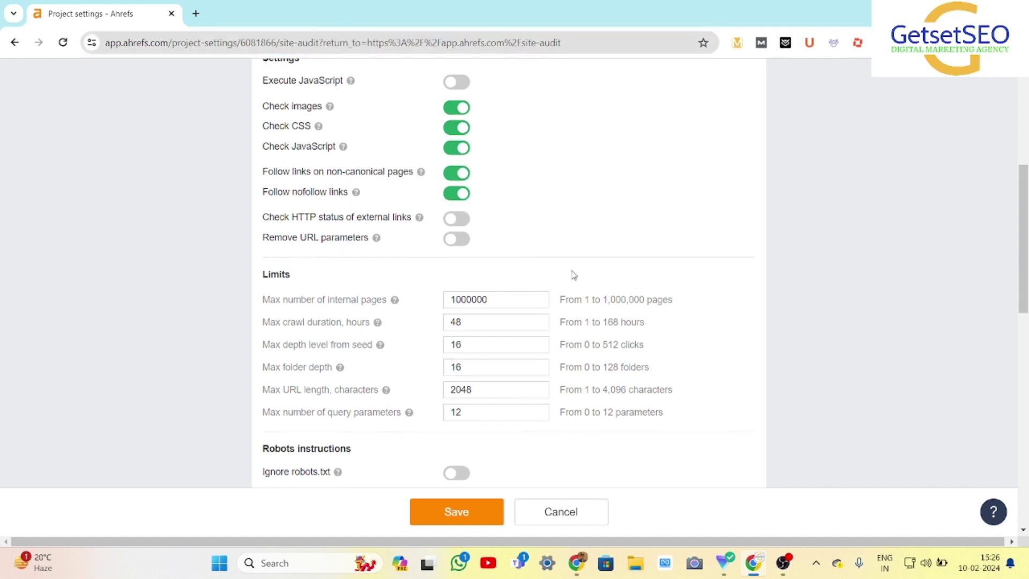
scroll(572, 276, down, 1)
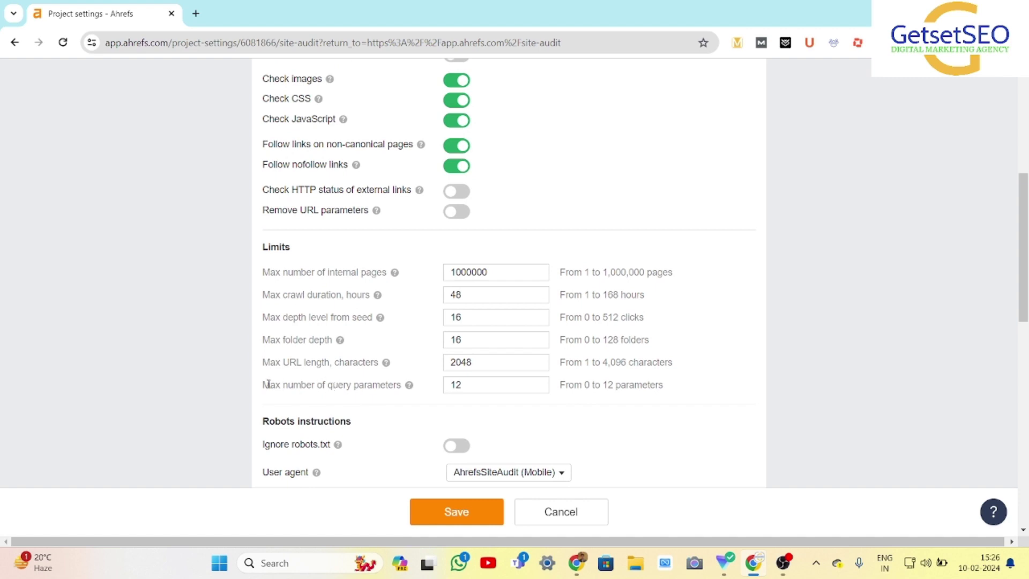
drag(269, 384, 395, 397)
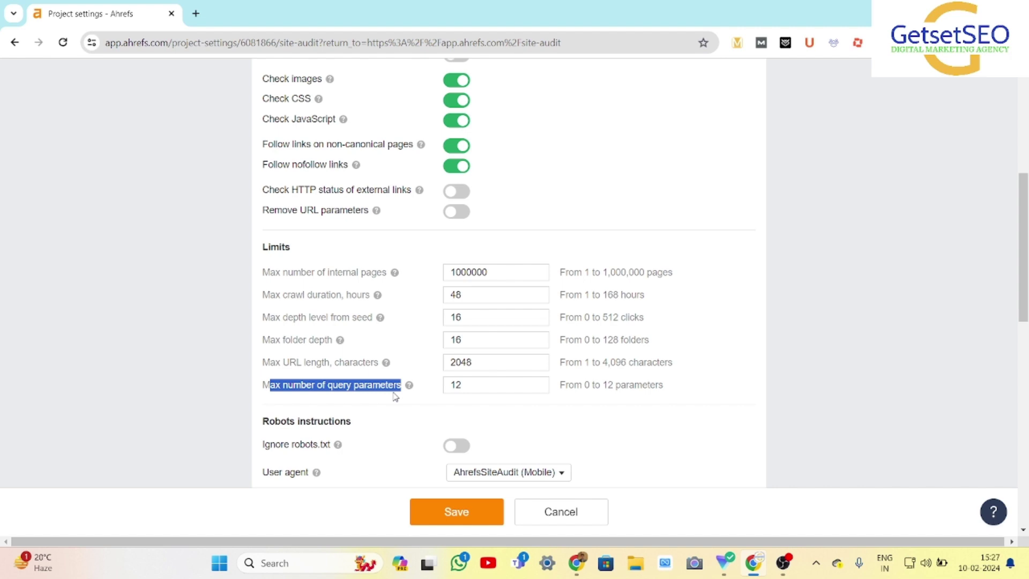
- In the robots instructions, turn Ignore robots.txt on and off again
scroll(395, 396, down, 2)
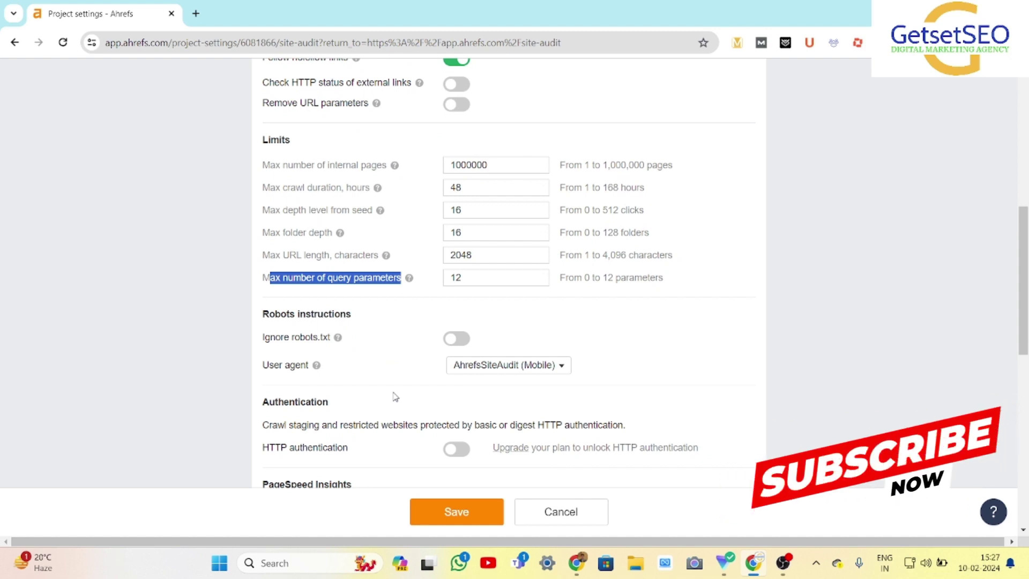
click(459, 343)
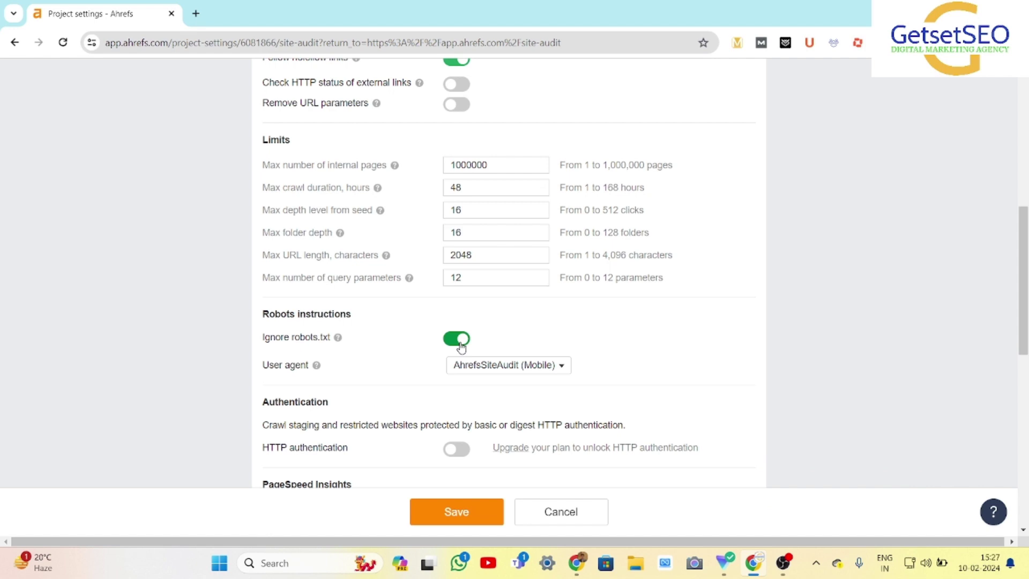
click(459, 343)
- Check the available user agent options and read the Authentication section about crawling staging and restricted websites
click(563, 366)
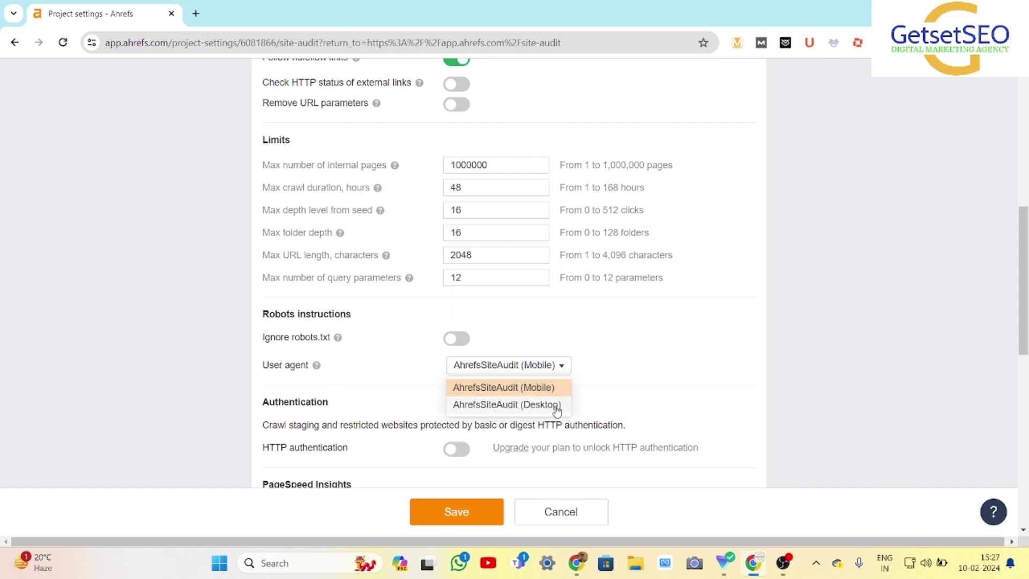
click(646, 369)
scroll(309, 318, down, 2)
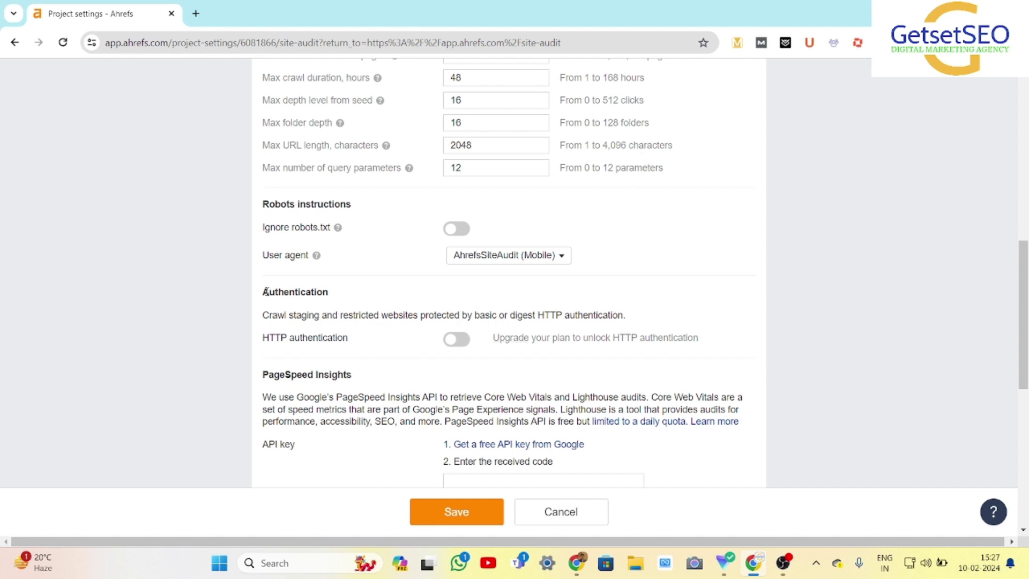
drag(269, 294, 336, 294)
drag(269, 314, 476, 317)
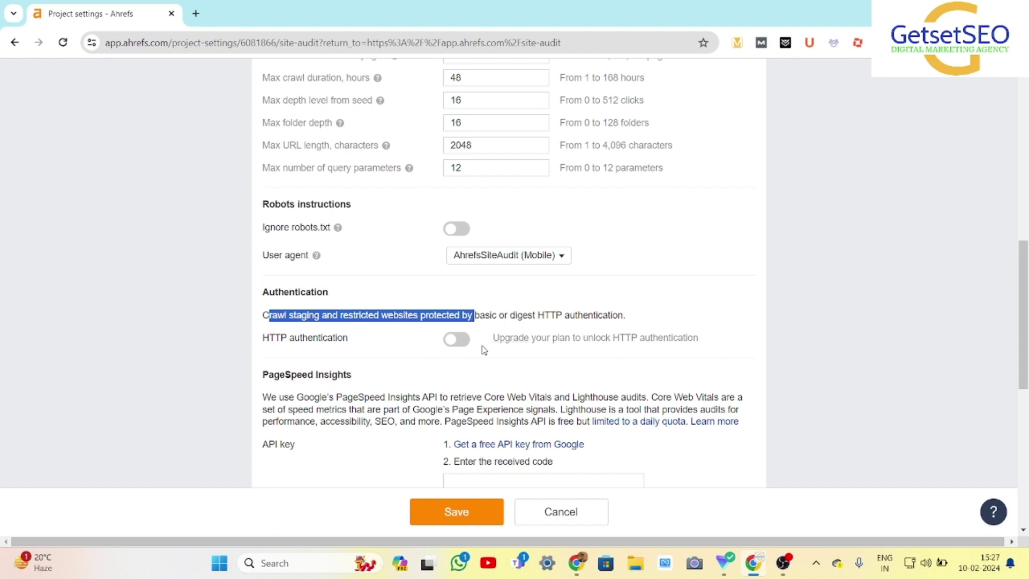
- Review the PageSpeed Insights section and its API key field
scroll(484, 349, down, 2)
click(272, 293)
drag(263, 288, 378, 292)
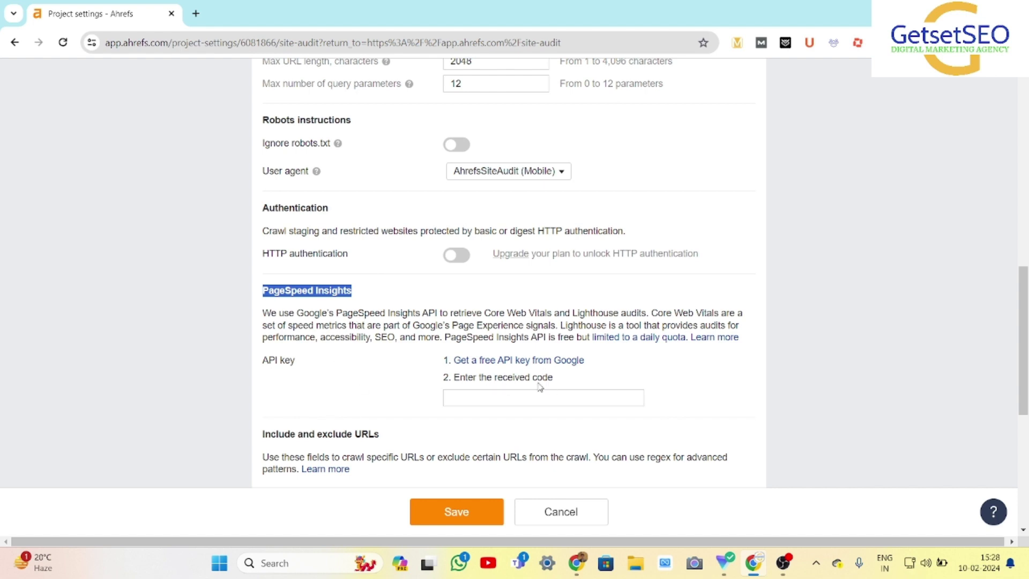
click(509, 395)
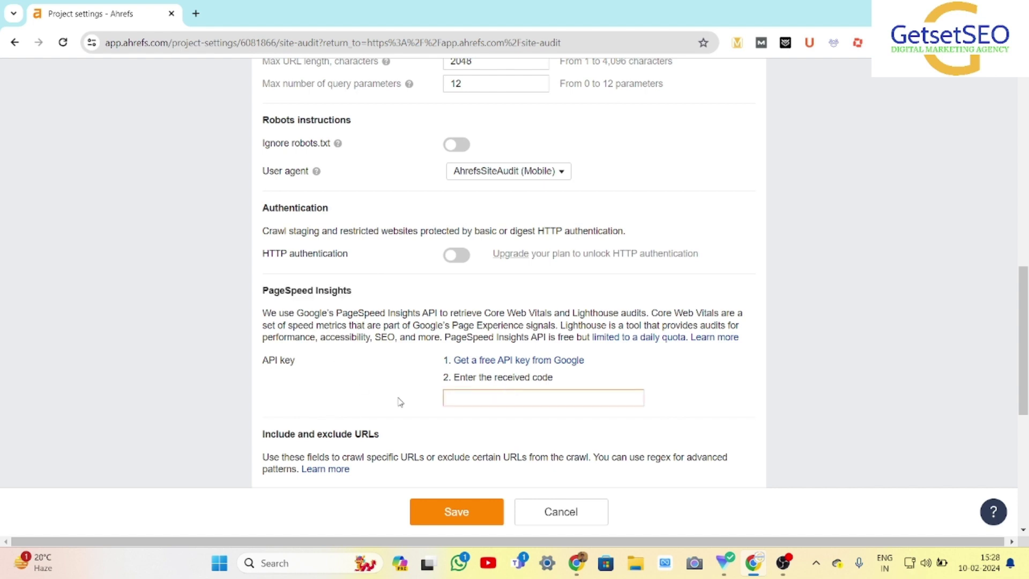
- Review the Include and exclude URLs section, including the pattern fields for URLs to crawl and URLs not to crawl
scroll(485, 397, down, 3)
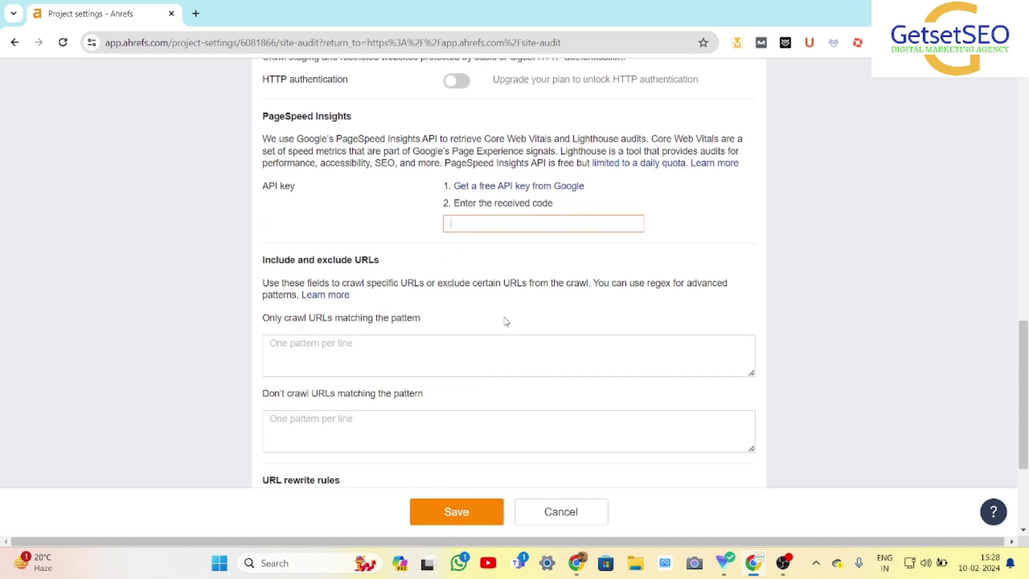
scroll(505, 320, down, 1)
drag(265, 212, 381, 213)
click(394, 222)
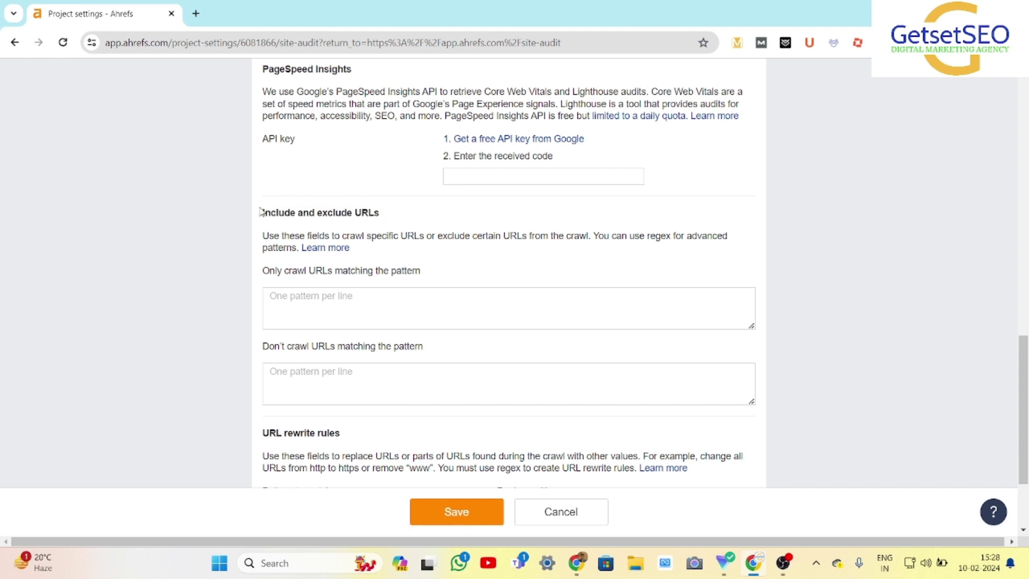
drag(265, 213, 396, 221)
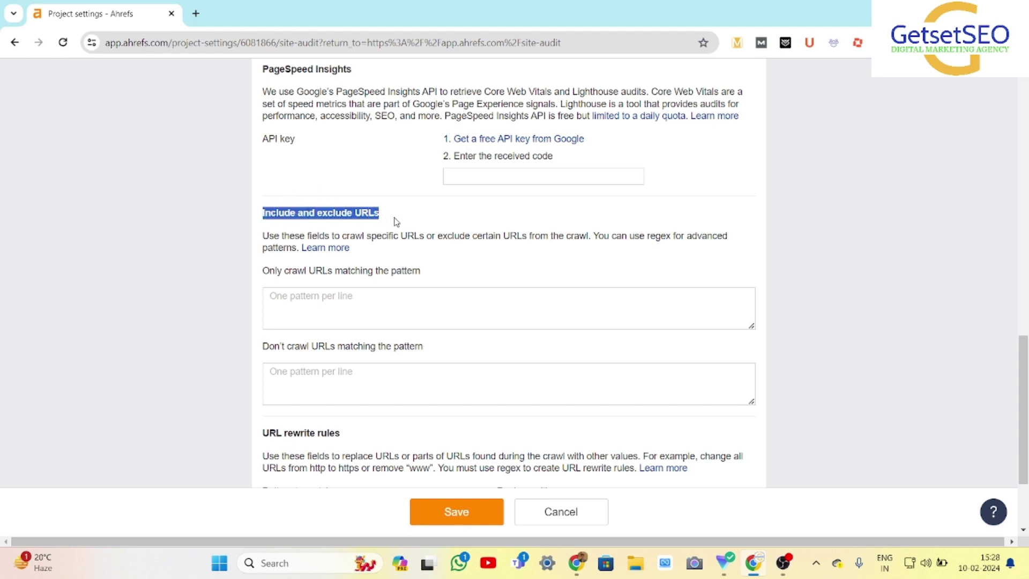
click(393, 295)
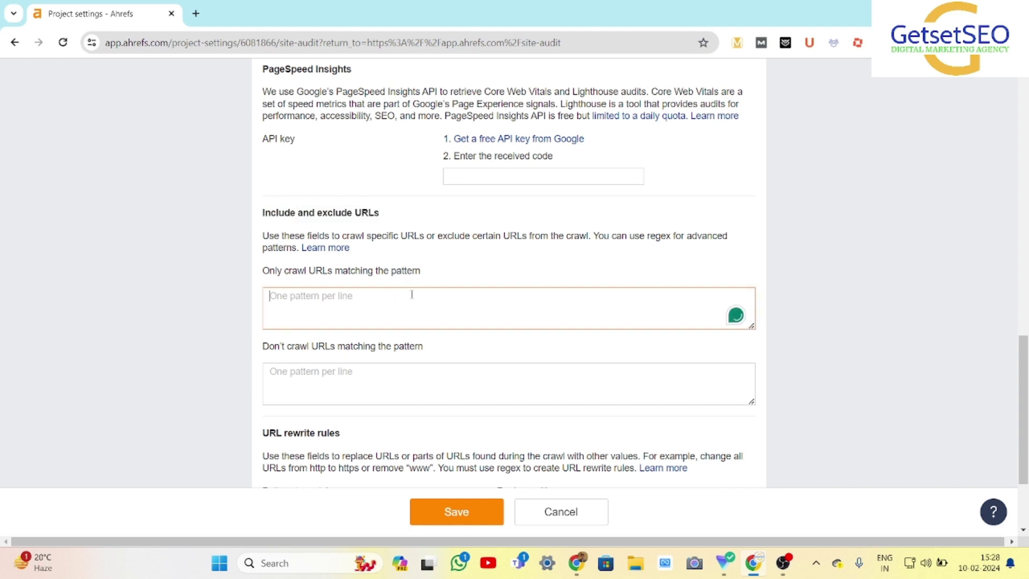
click(379, 384)
scroll(383, 382, down, 1)
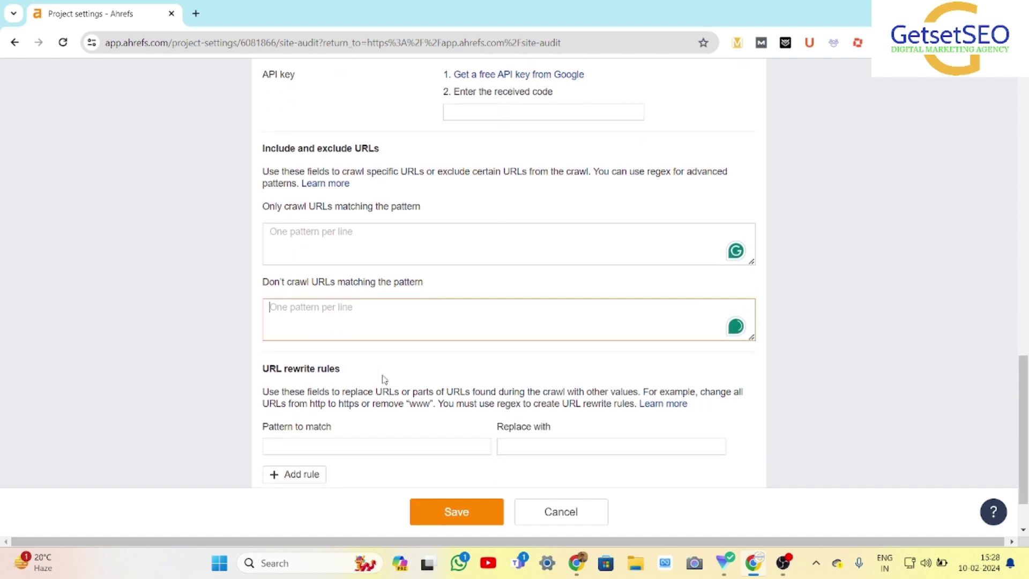
- Review the pattern and replacement fields of the URL rewrite rules, and save the Site Audit settings
scroll(383, 380, down, 2)
click(284, 290)
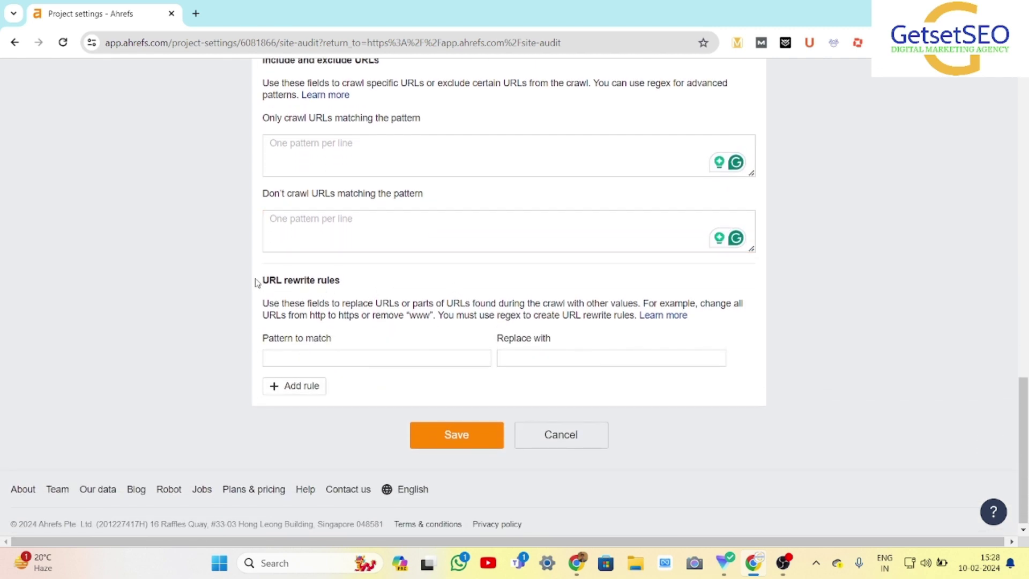
drag(256, 282, 334, 281)
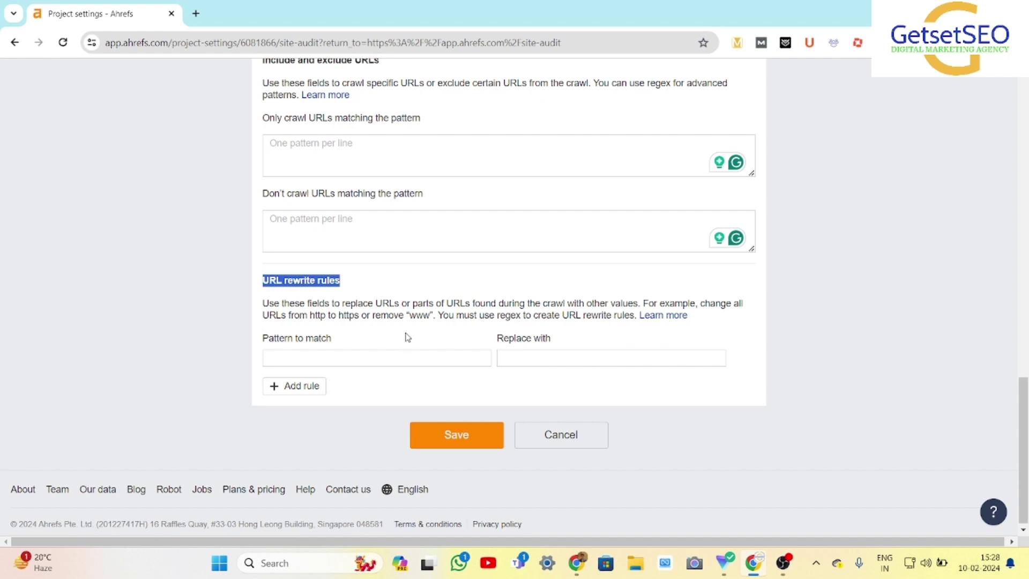
click(329, 357)
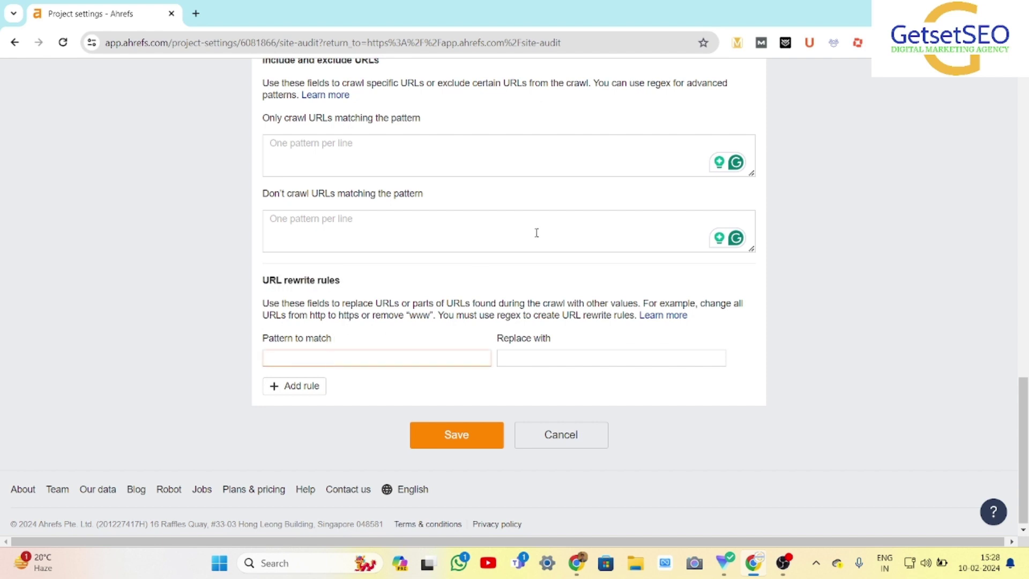
click(583, 354)
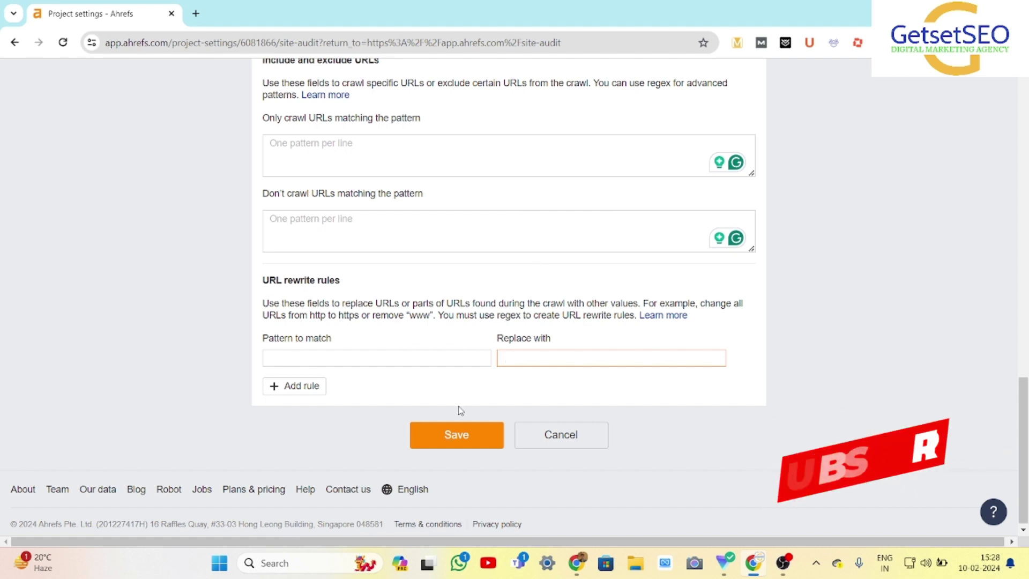
click(447, 436)
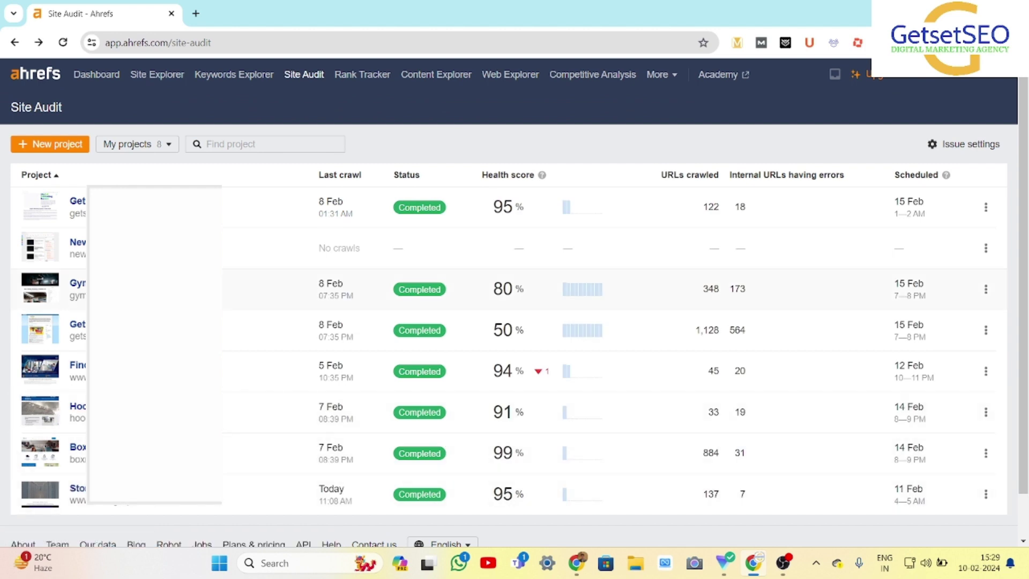
- Open the Gymnyou project in Site Audit and examine its project history charts and list of past crawls
click(77, 283)
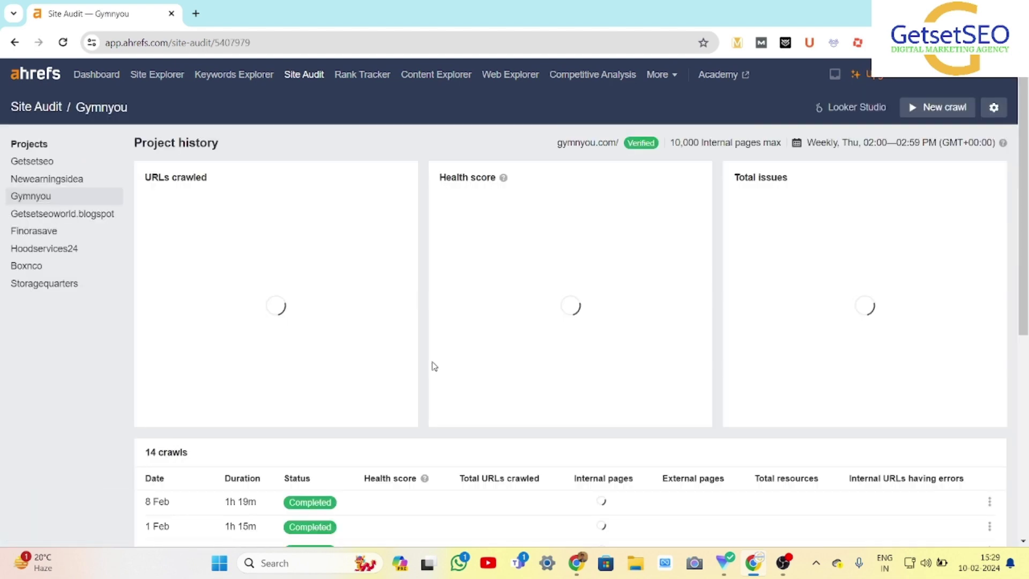
scroll(432, 363, down, 5)
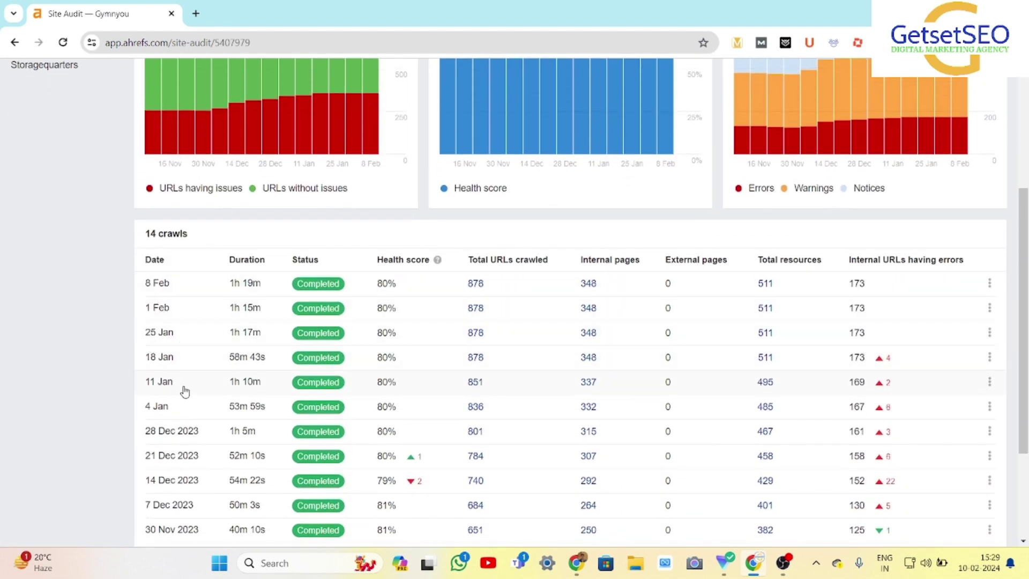
scroll(185, 391, down, 1)
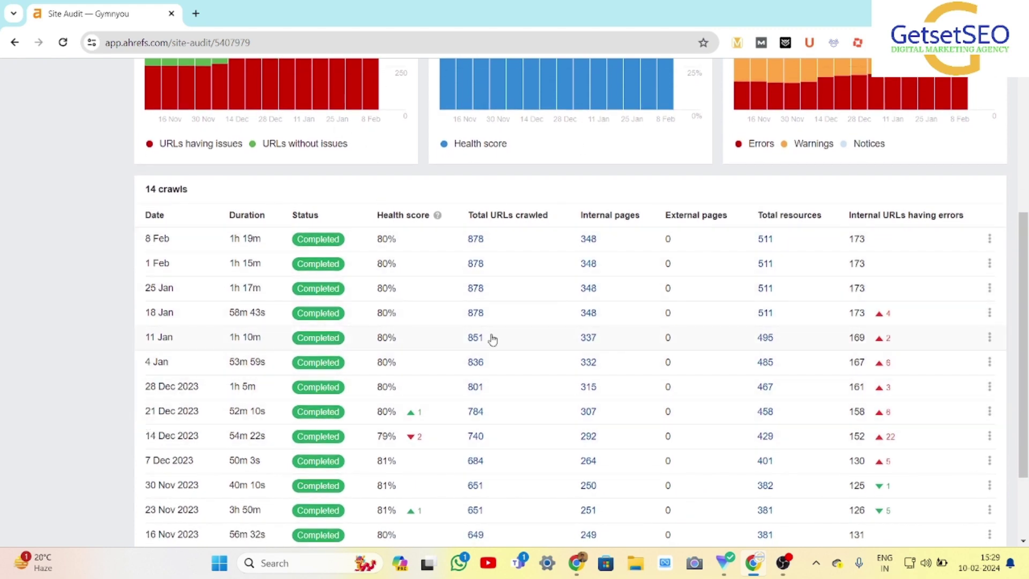
scroll(399, 369, down, 3)
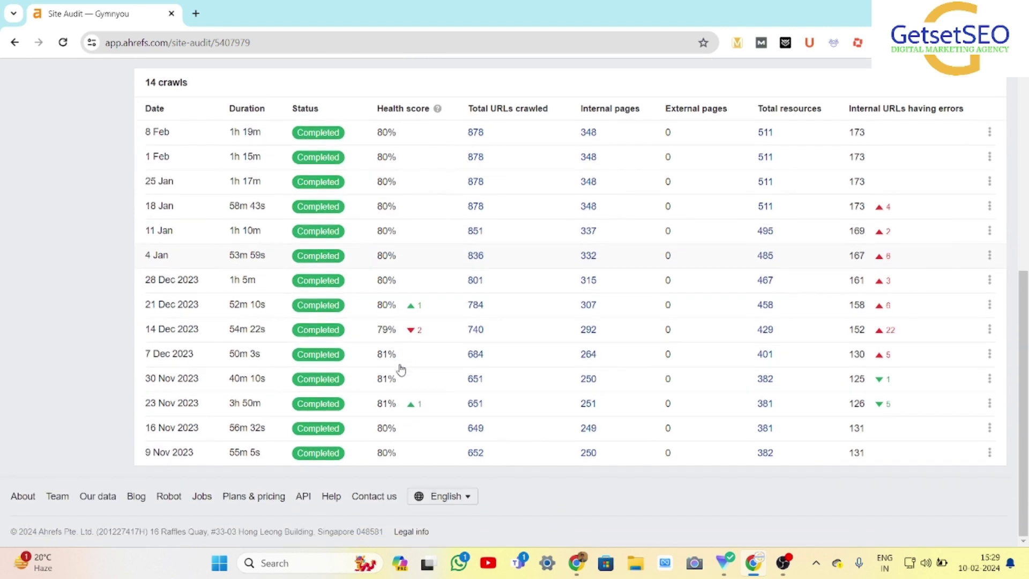
scroll(401, 369, up, 1)
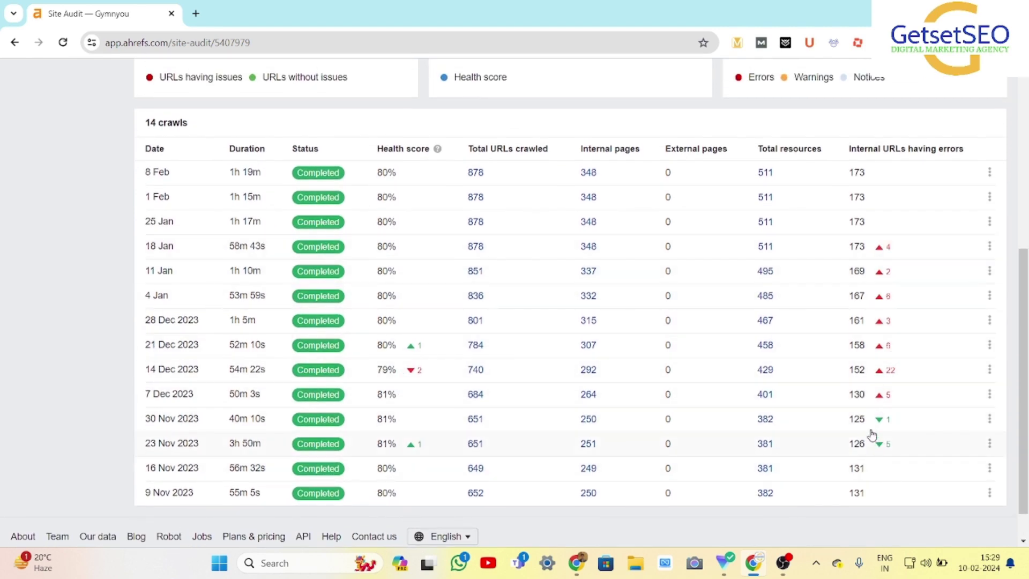
scroll(383, 345, up, 6)
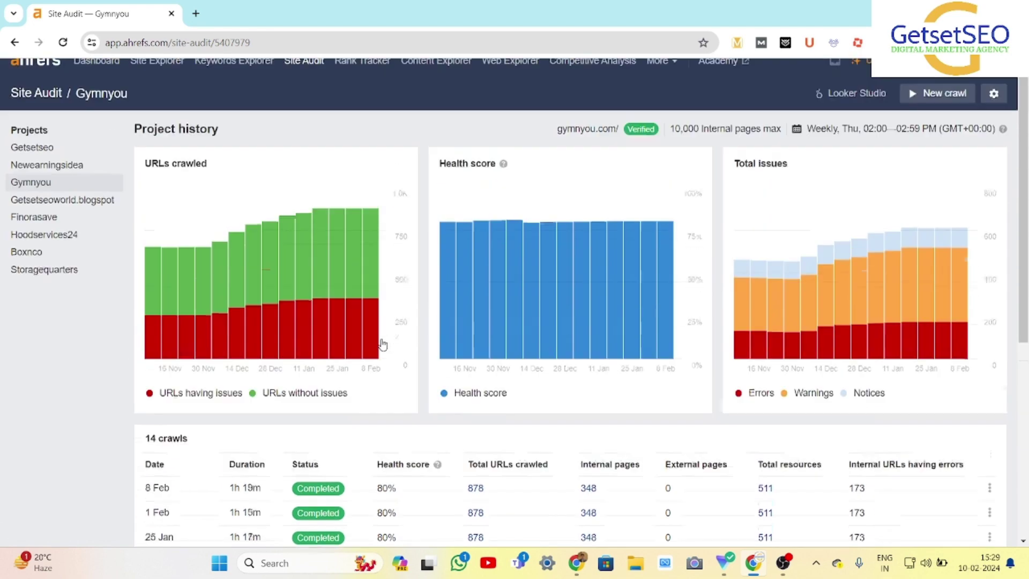